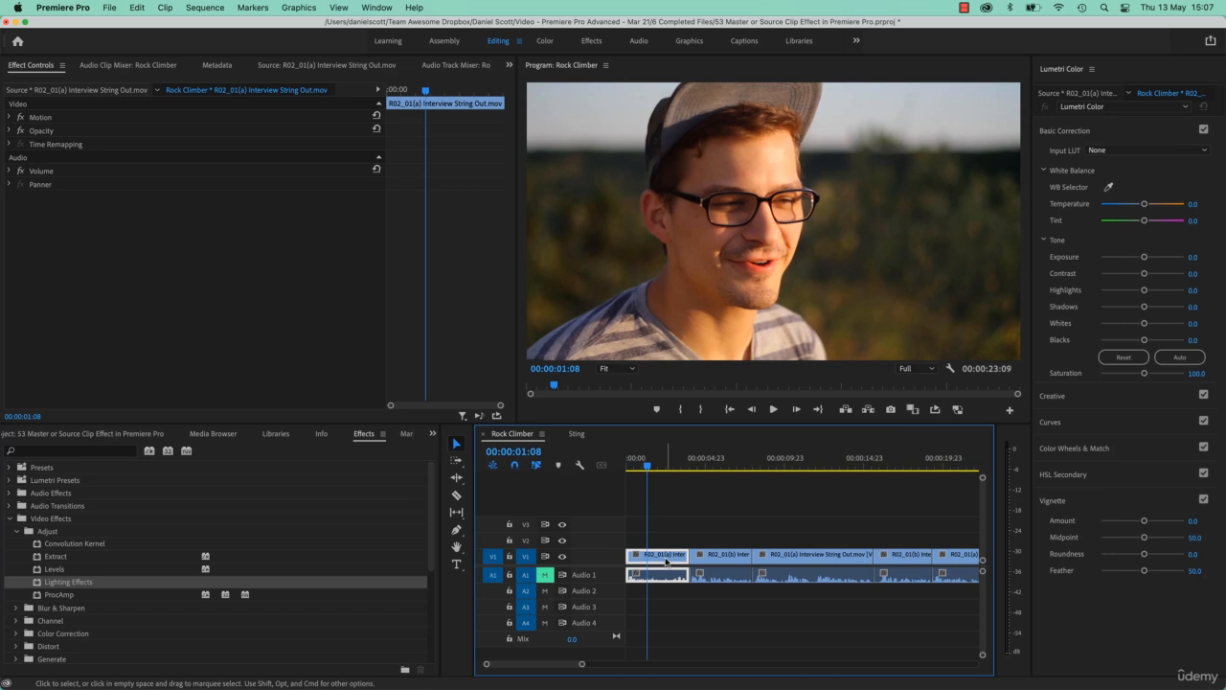
Scrub through the Rock Climber and Sting sequences to review the interview clips in each.
left_click(715, 458)
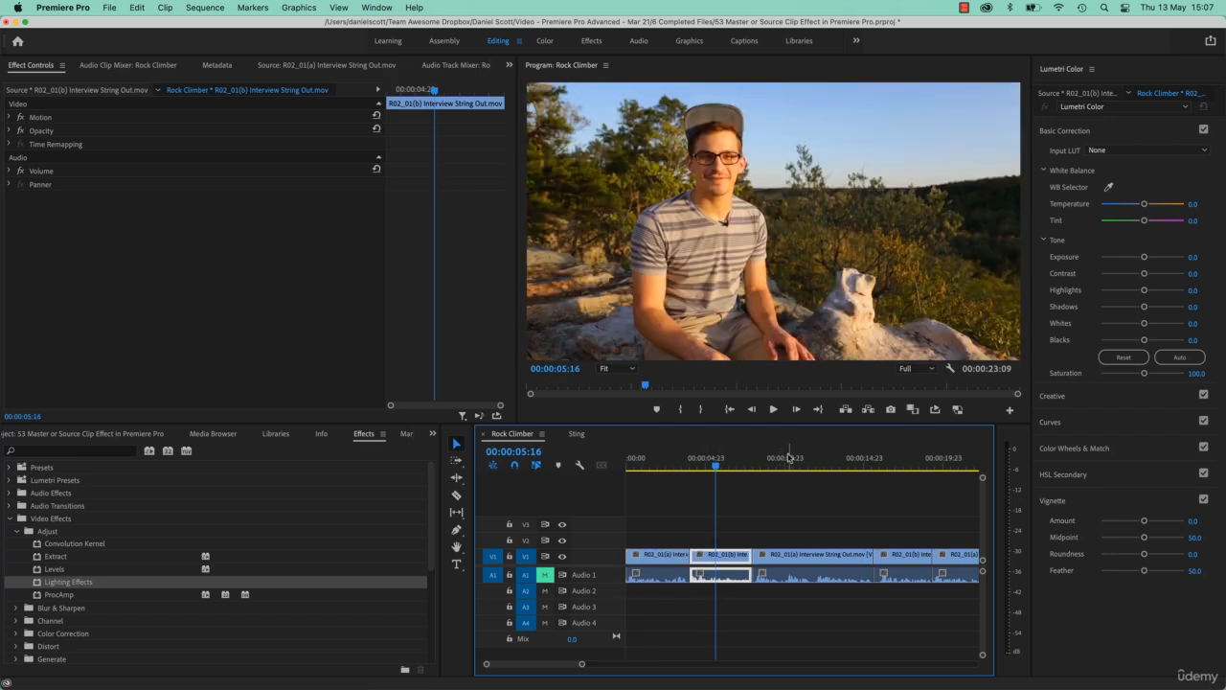
left_click(788, 457)
left_click(918, 460)
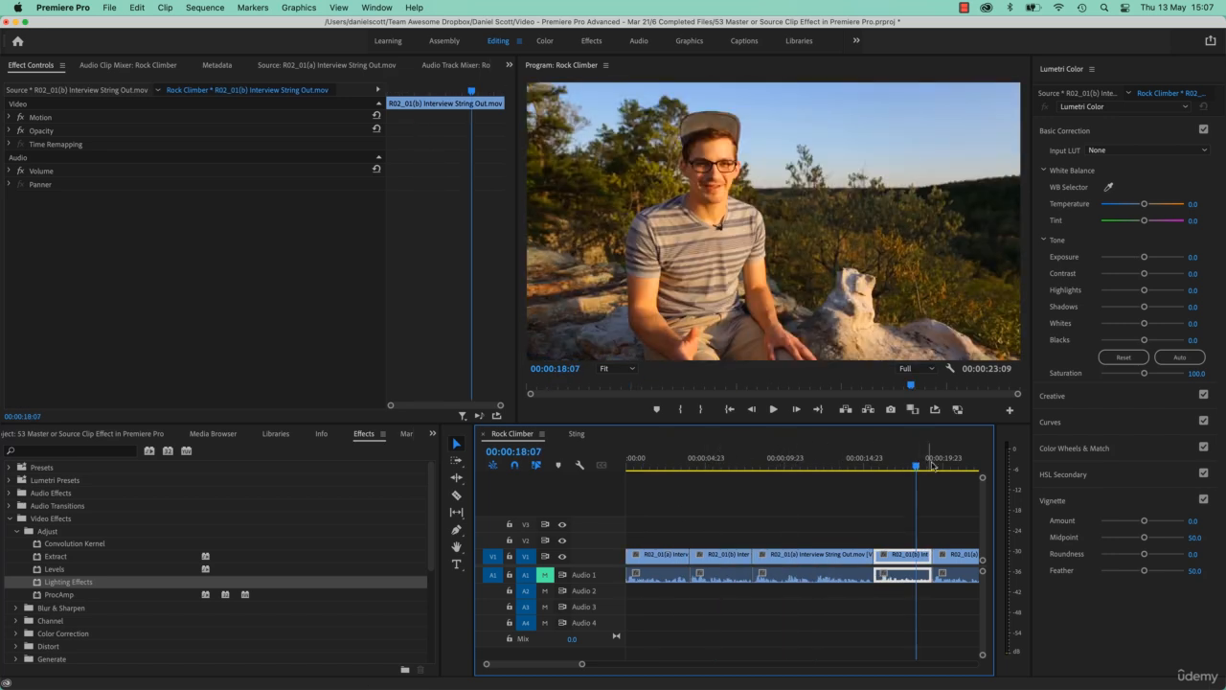
left_click(951, 460)
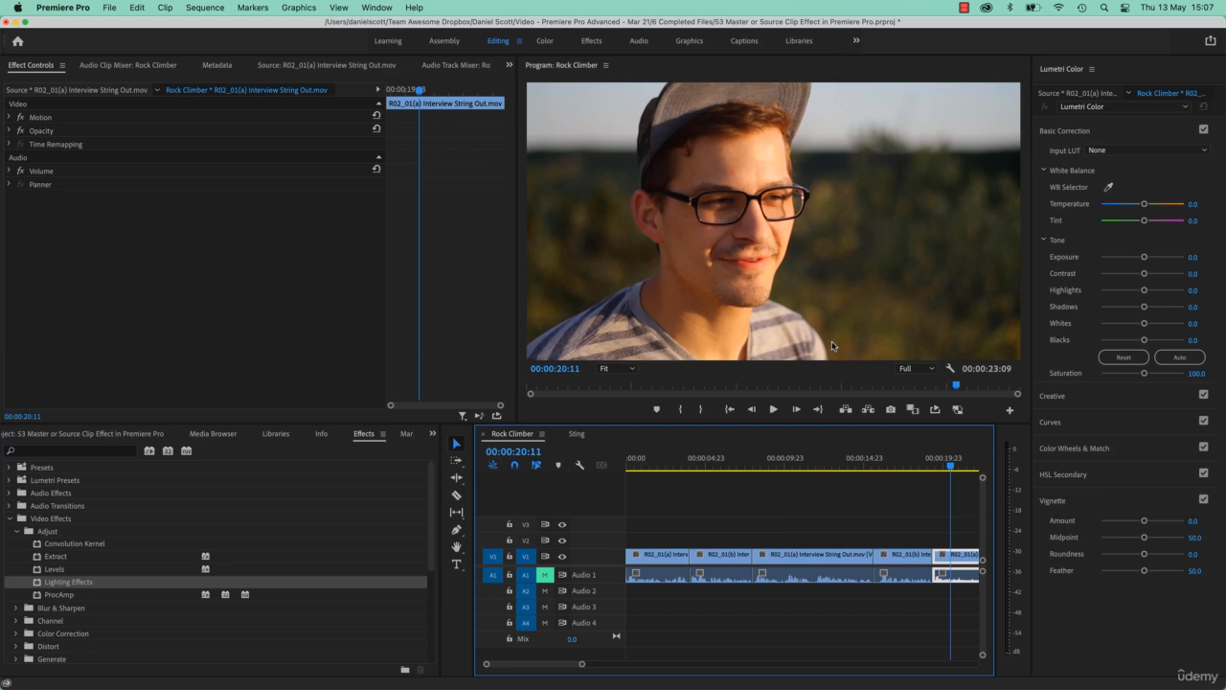
left_click(577, 433)
left_click(713, 464)
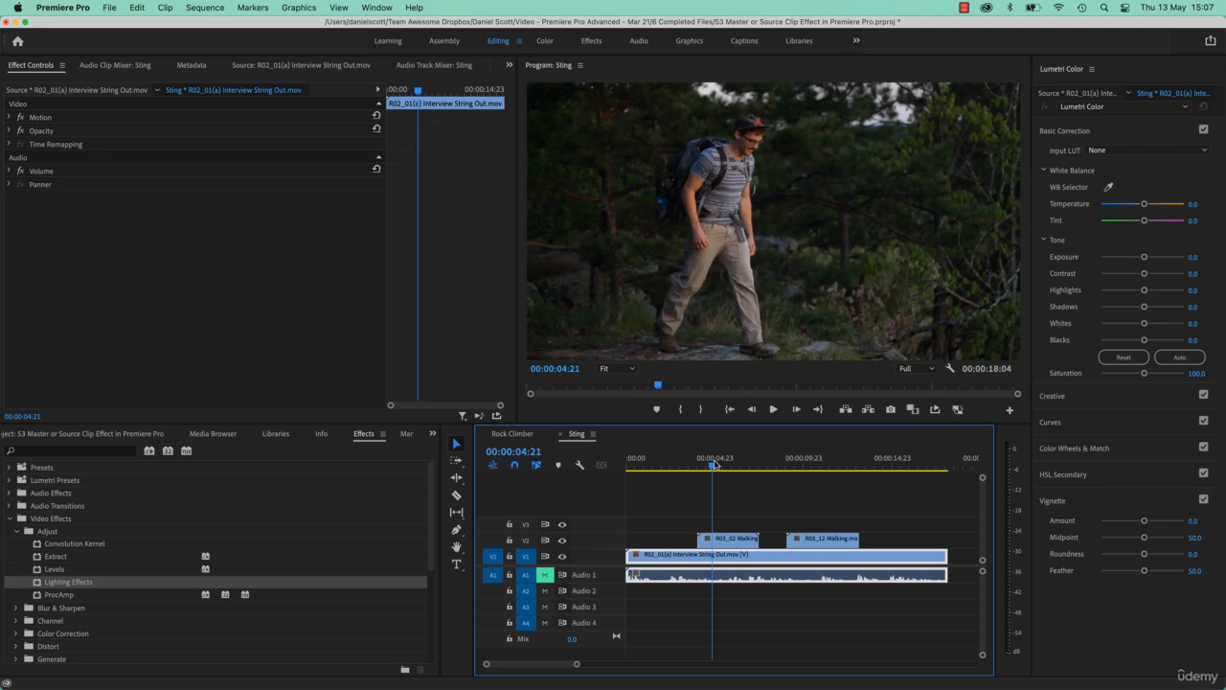
left_click(513, 433)
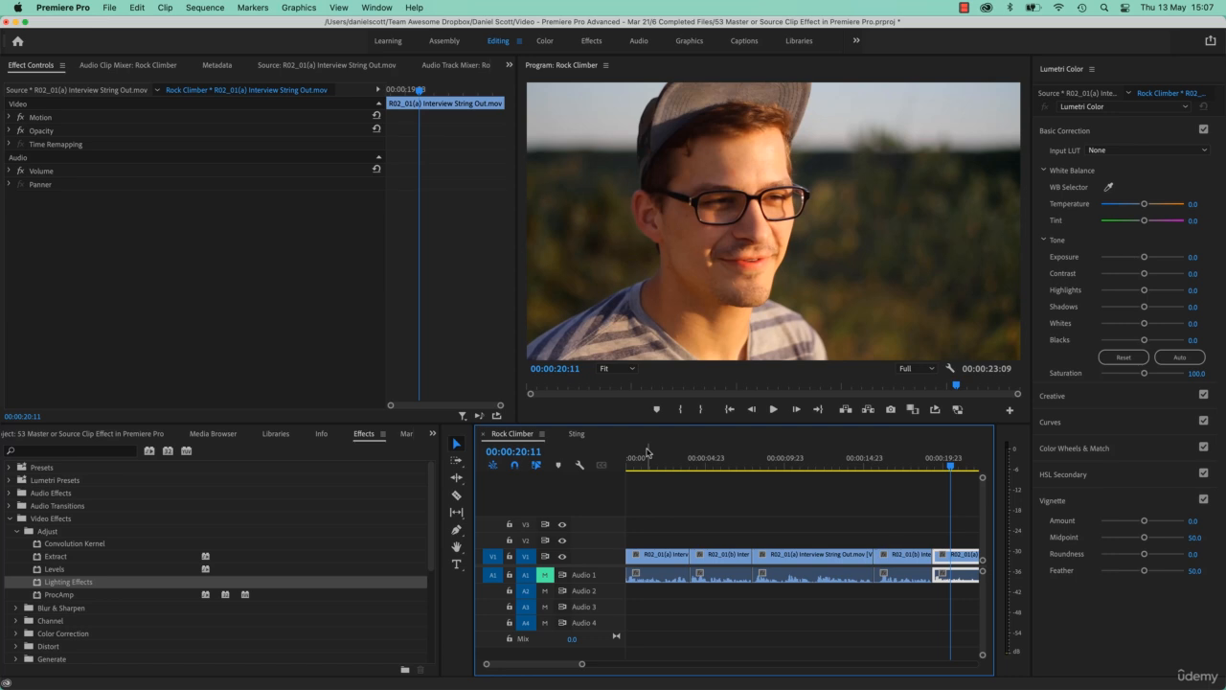
Apply Lighting Effects to the R02_01(a) source master clip and preview it in both sequences.
left_click(95, 91)
left_click_drag(43, 581, 213, 204)
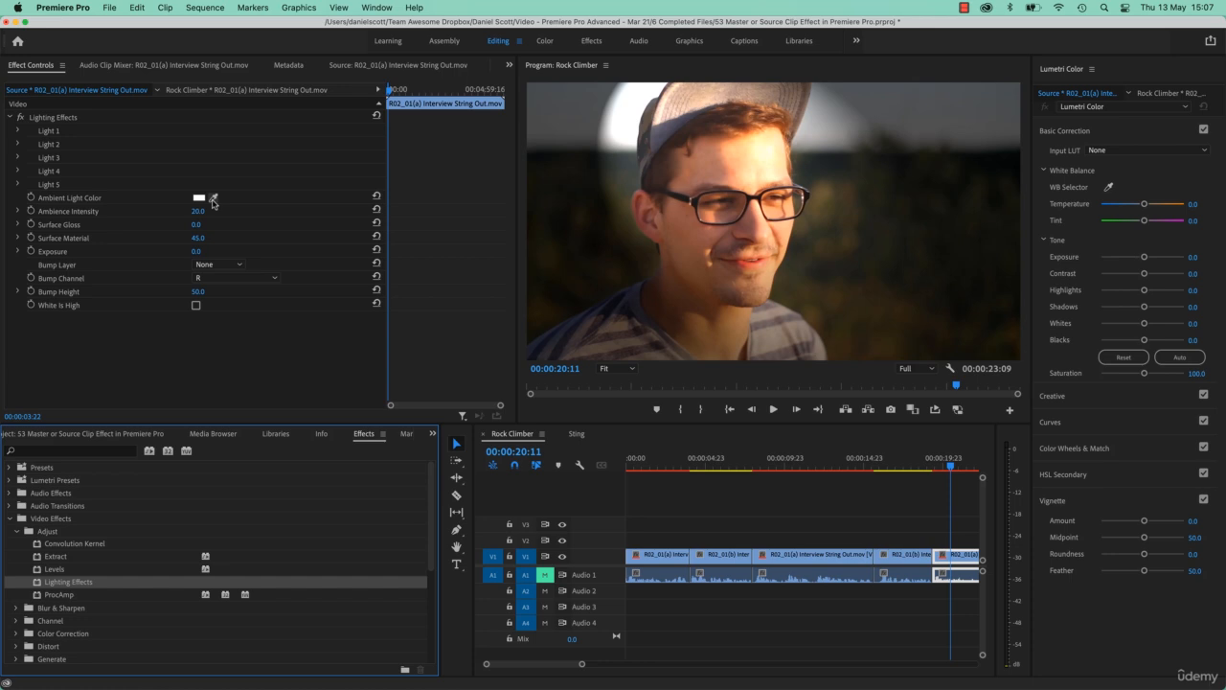
left_click_drag(810, 462, 678, 464)
left_click(576, 434)
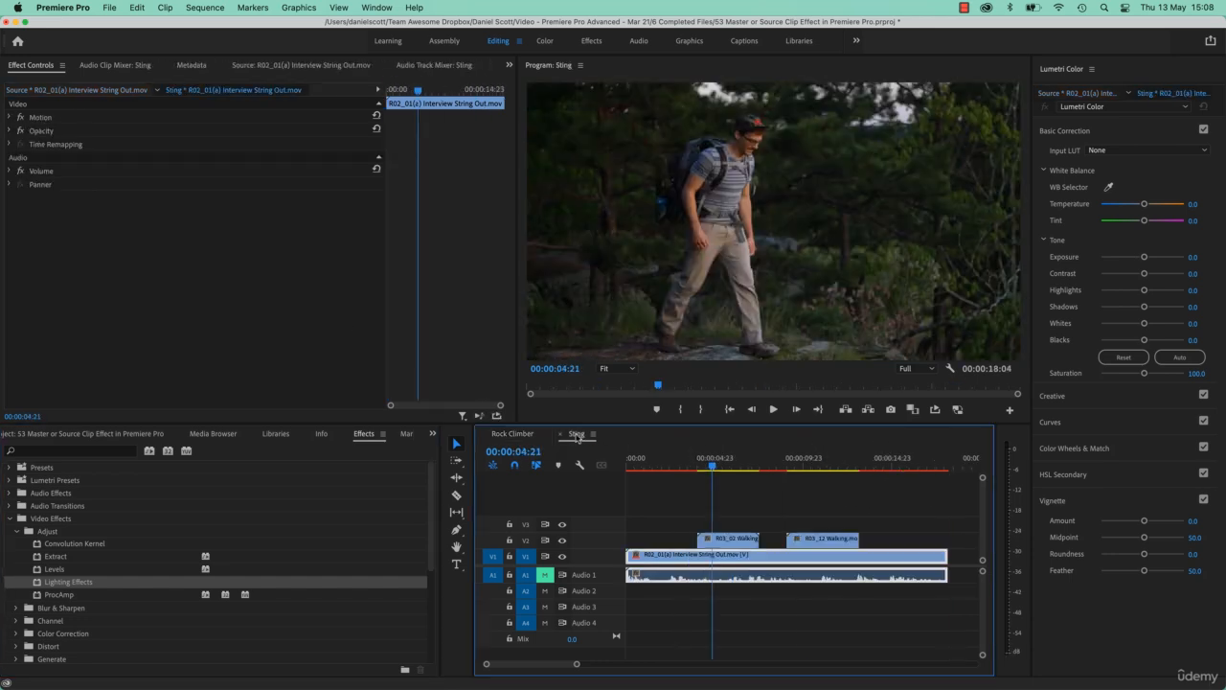
left_click(779, 463)
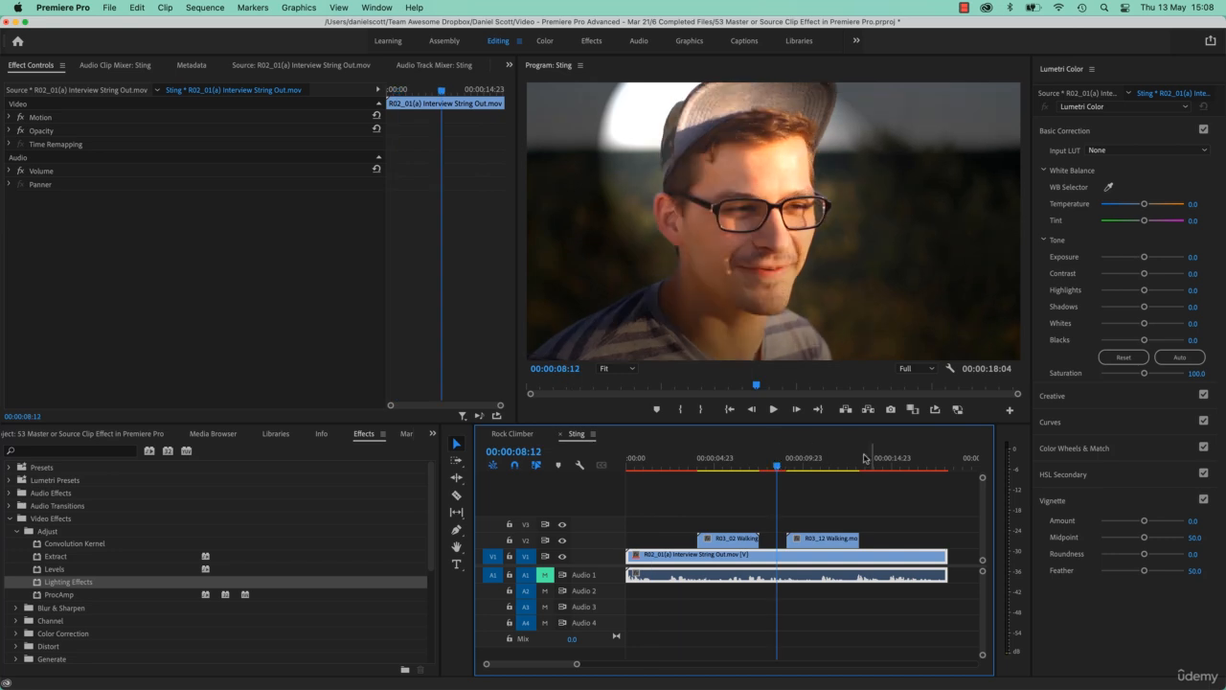
left_click(905, 459)
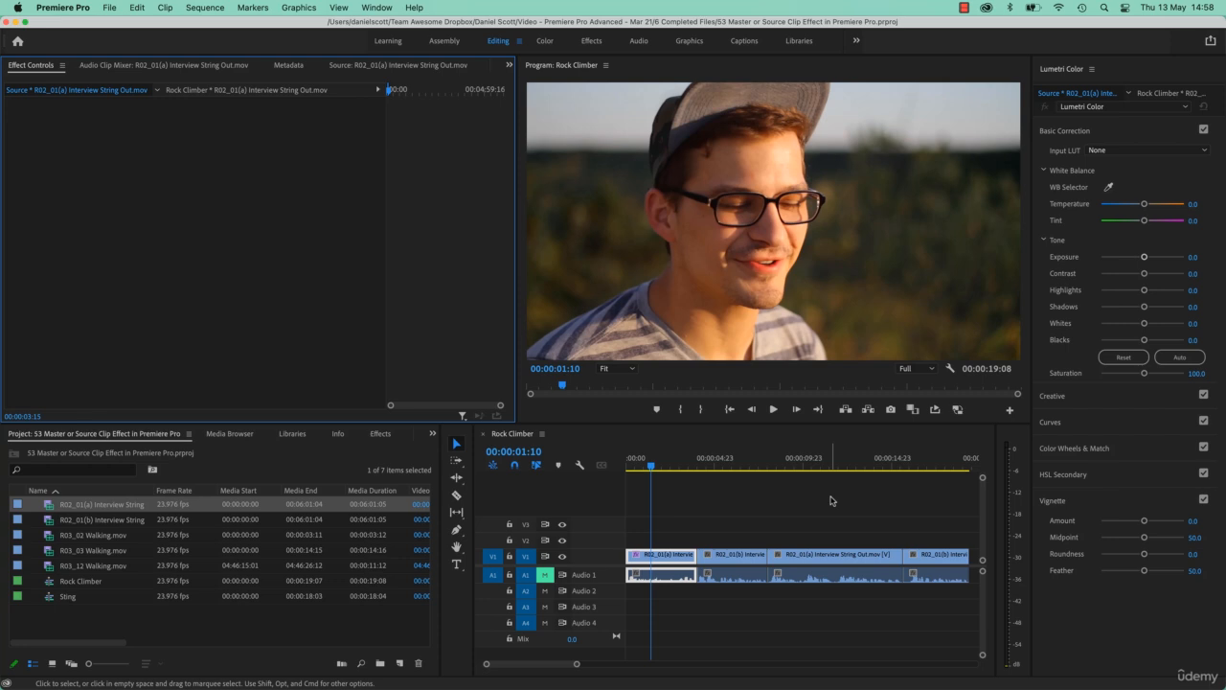
Lower the Lumetri Color exposure of the first clip in Rock Climber to -1.4.
left_click(669, 465)
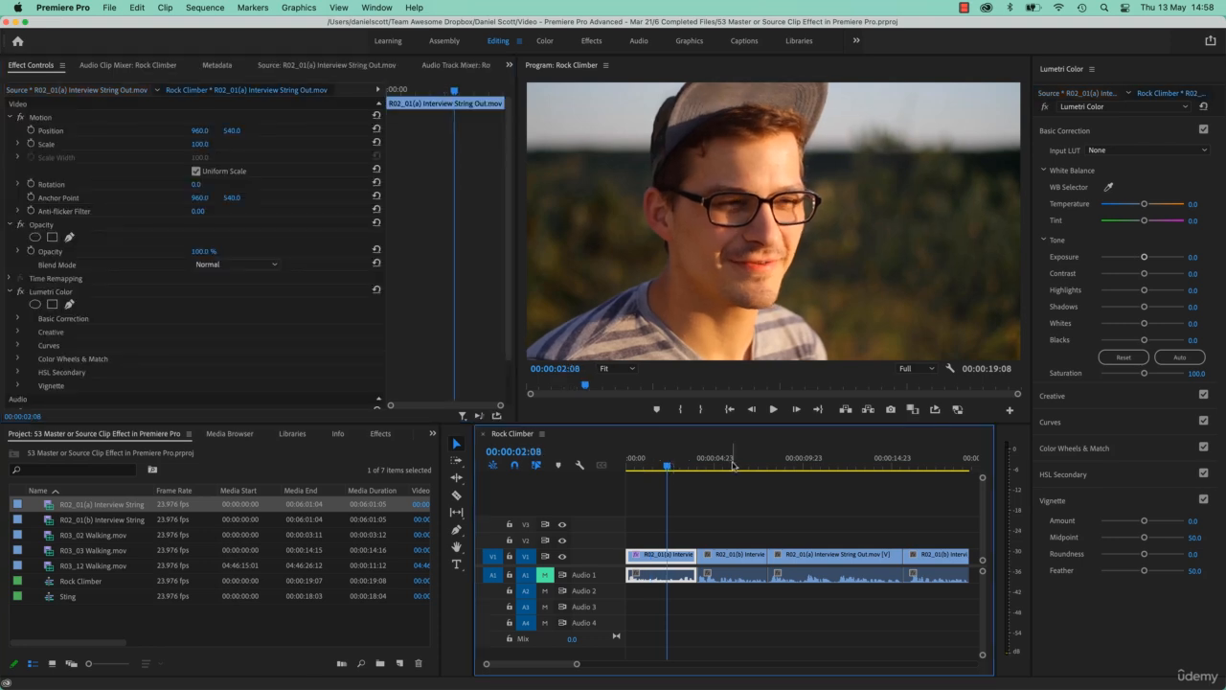
left_click(736, 465)
left_click(850, 466)
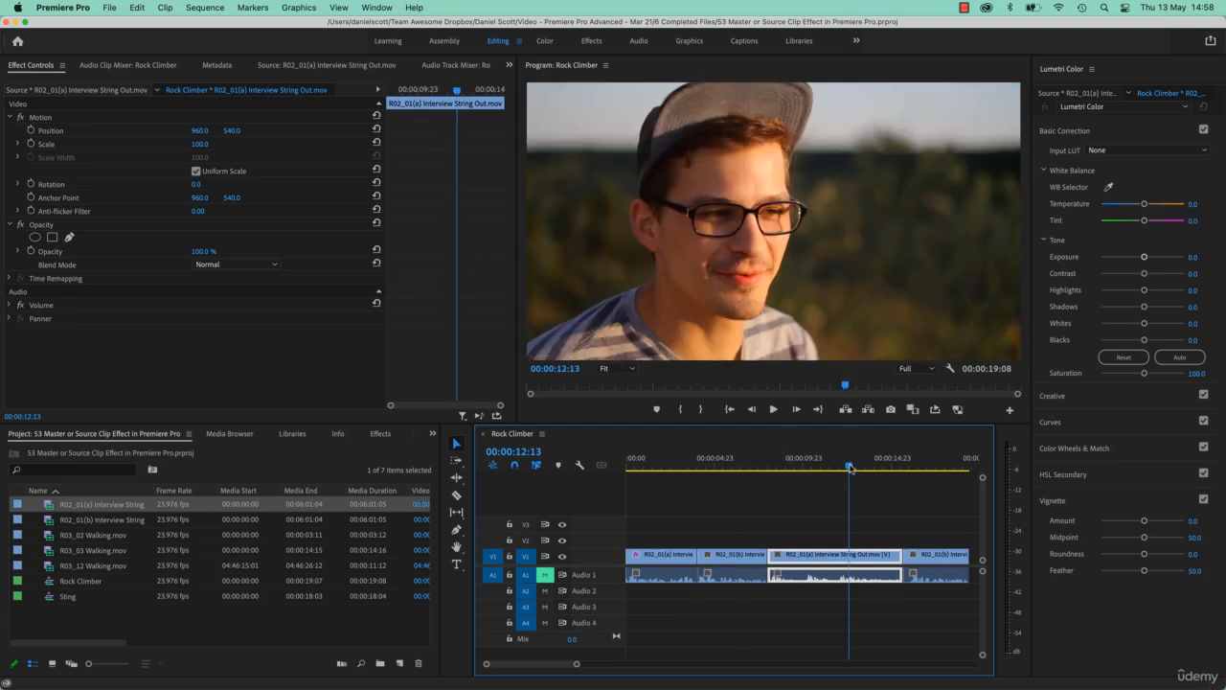
left_click(953, 466)
left_click(839, 467)
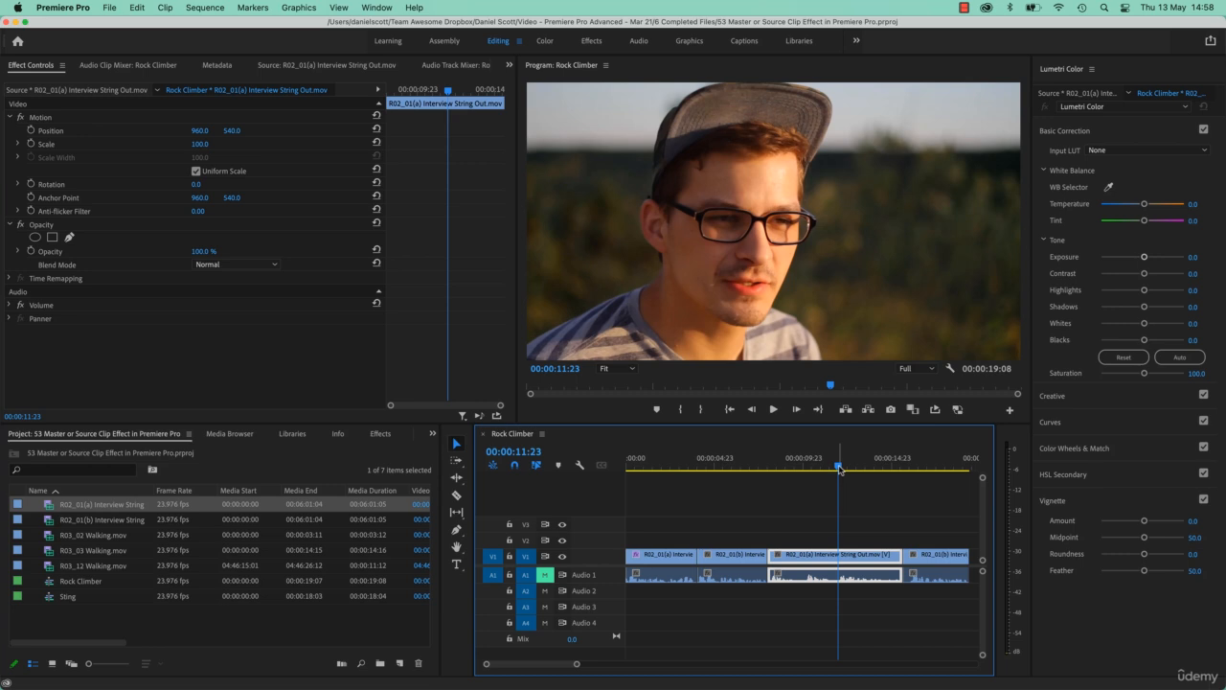
left_click(673, 467)
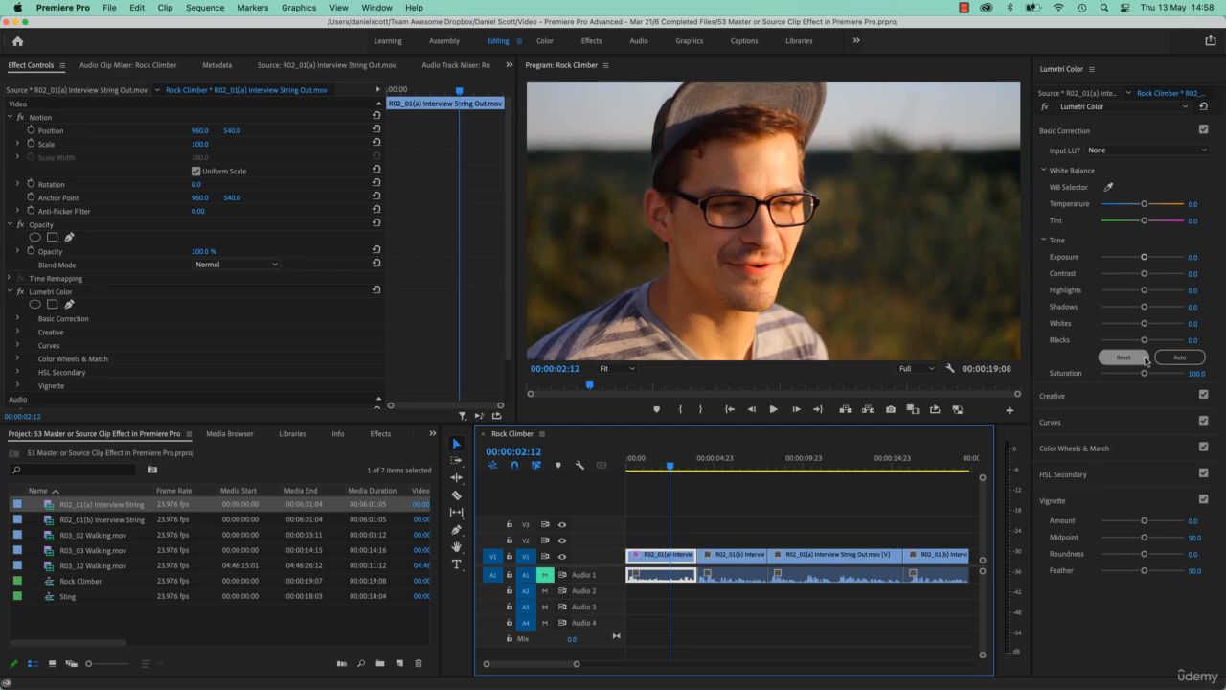
mouse_move(1143, 257)
left_mouse_down()
mouse_move(1157, 257)
mouse_move(1130, 257)
left_mouse_up()
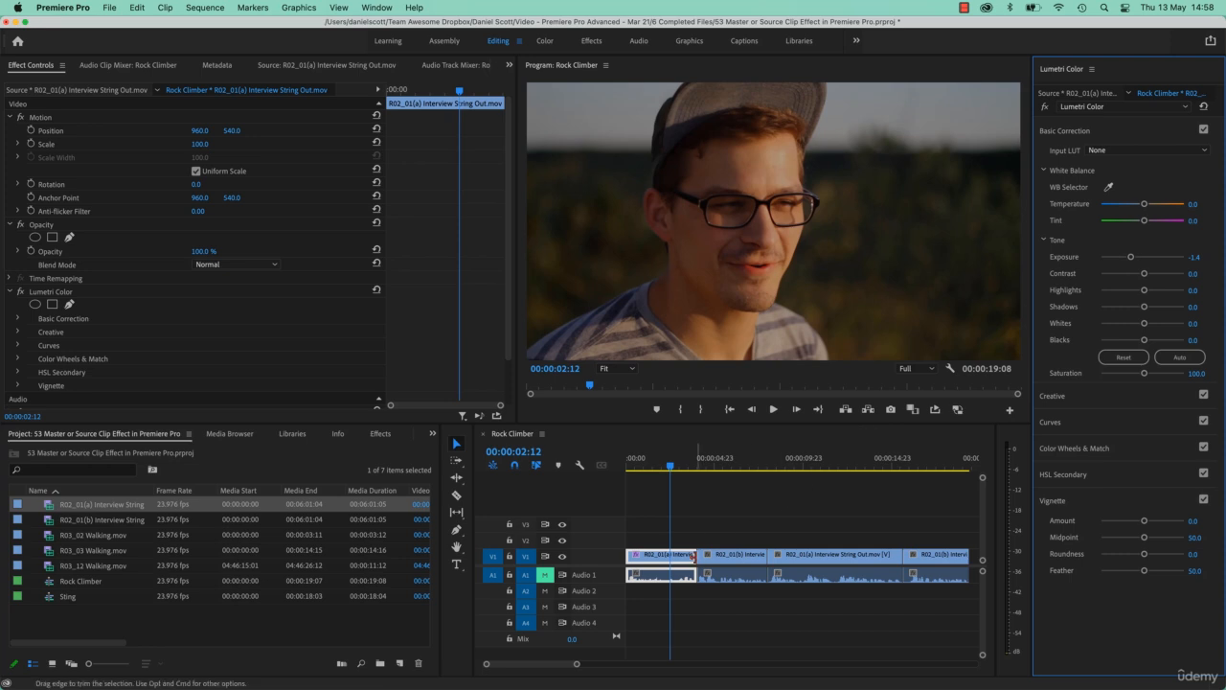
Copy the first interview clip in the Rock Climber sequence.
left_click(648, 560)
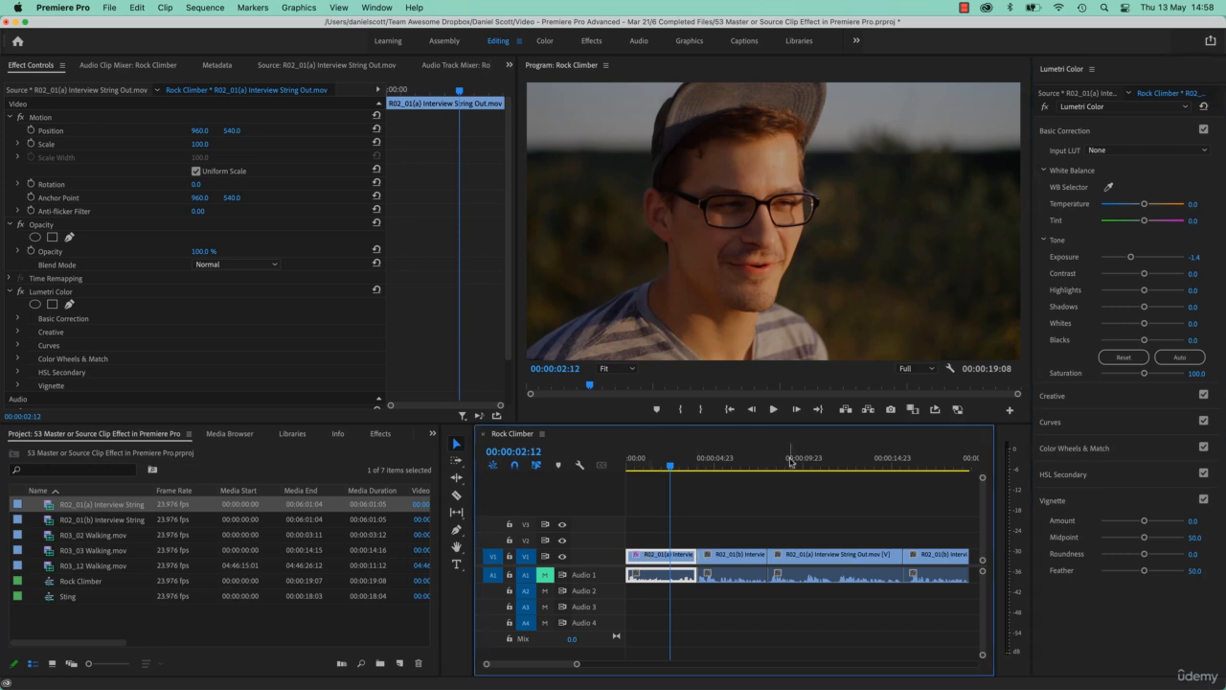
left_click(822, 459)
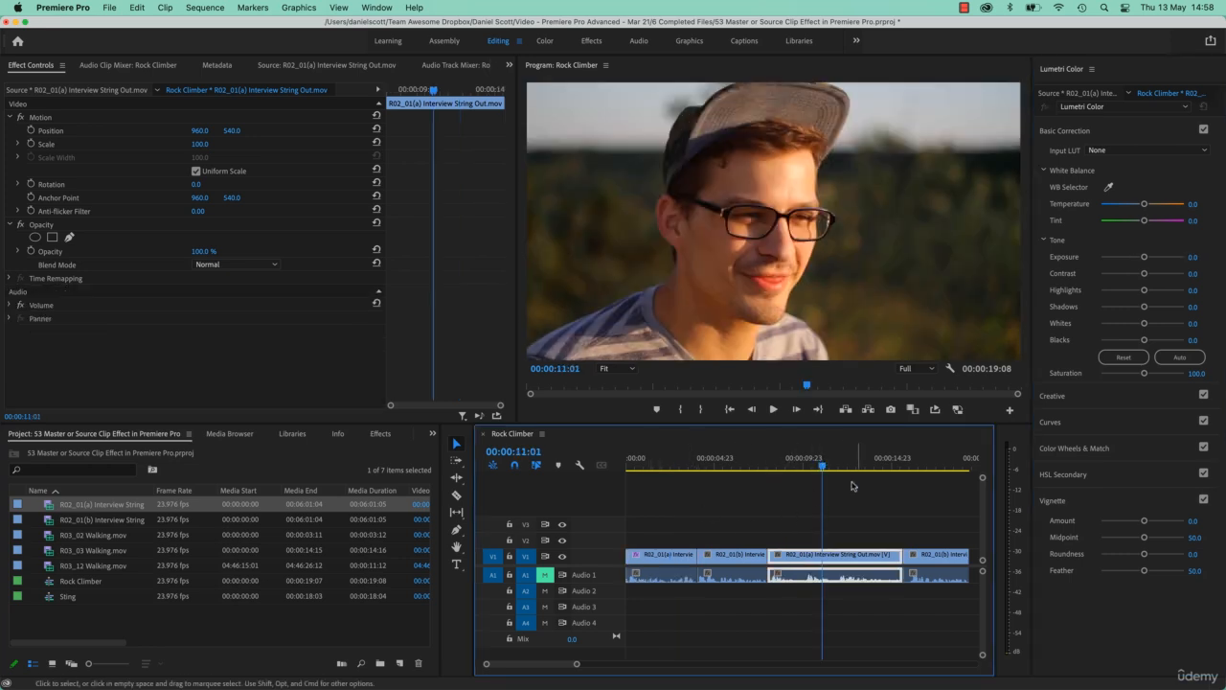
left_click(676, 557)
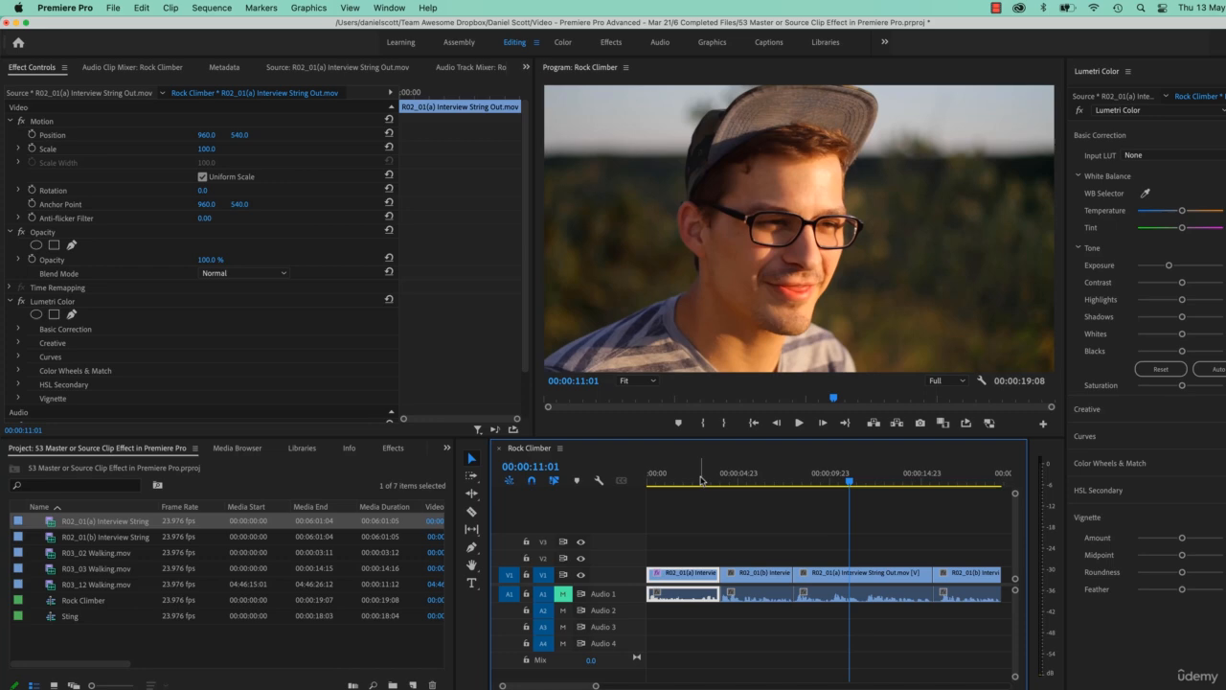
left_click(700, 479)
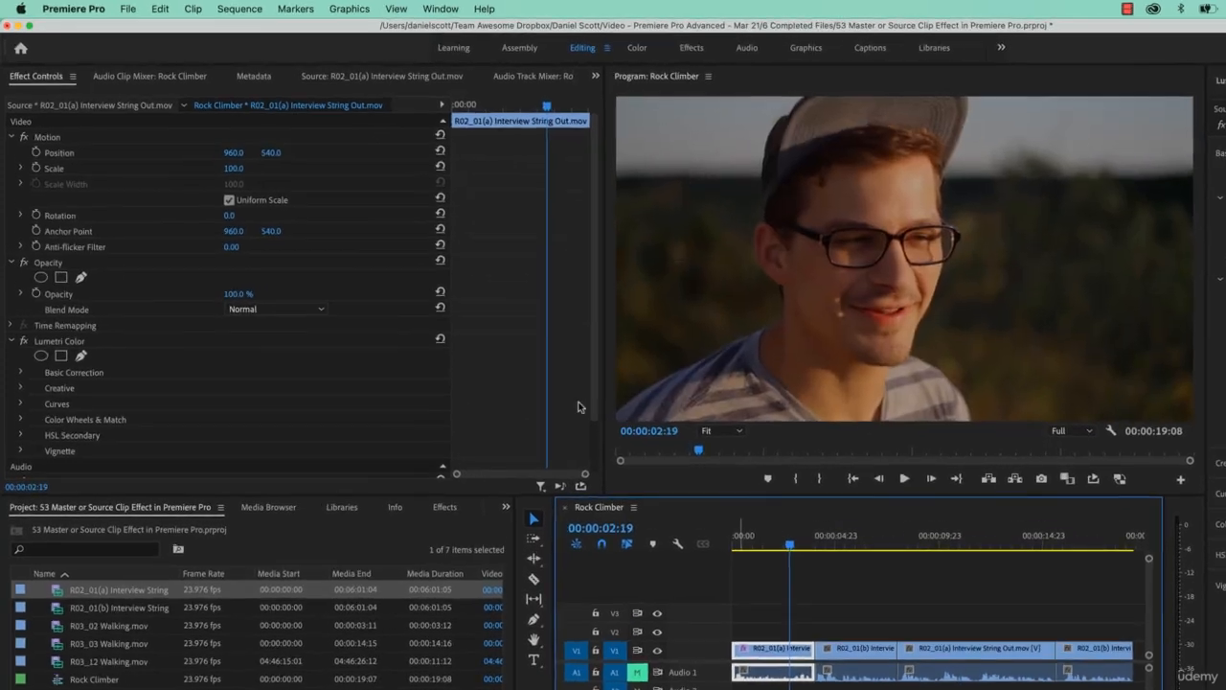
left_click(141, 8)
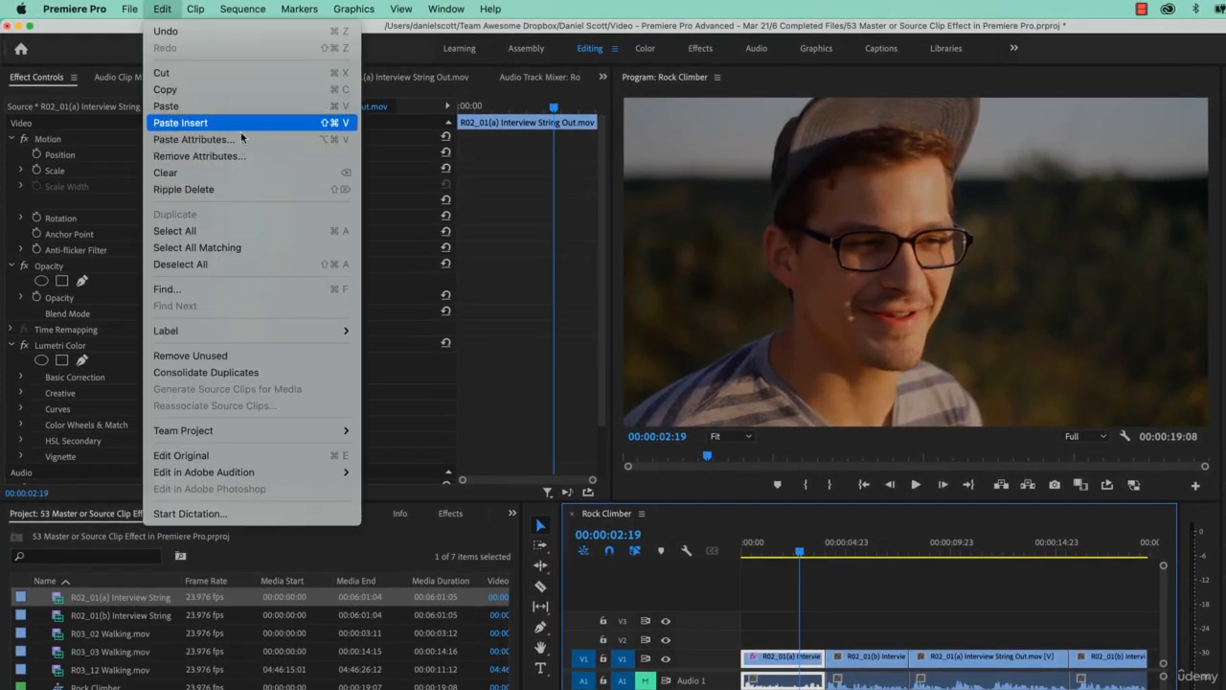
left_click(247, 89)
Paste only the Lumetri Color effect onto the third clip, excluding motion, opacity, time remapping, volume, channel volume and panner.
left_click(945, 542)
left_click(966, 656)
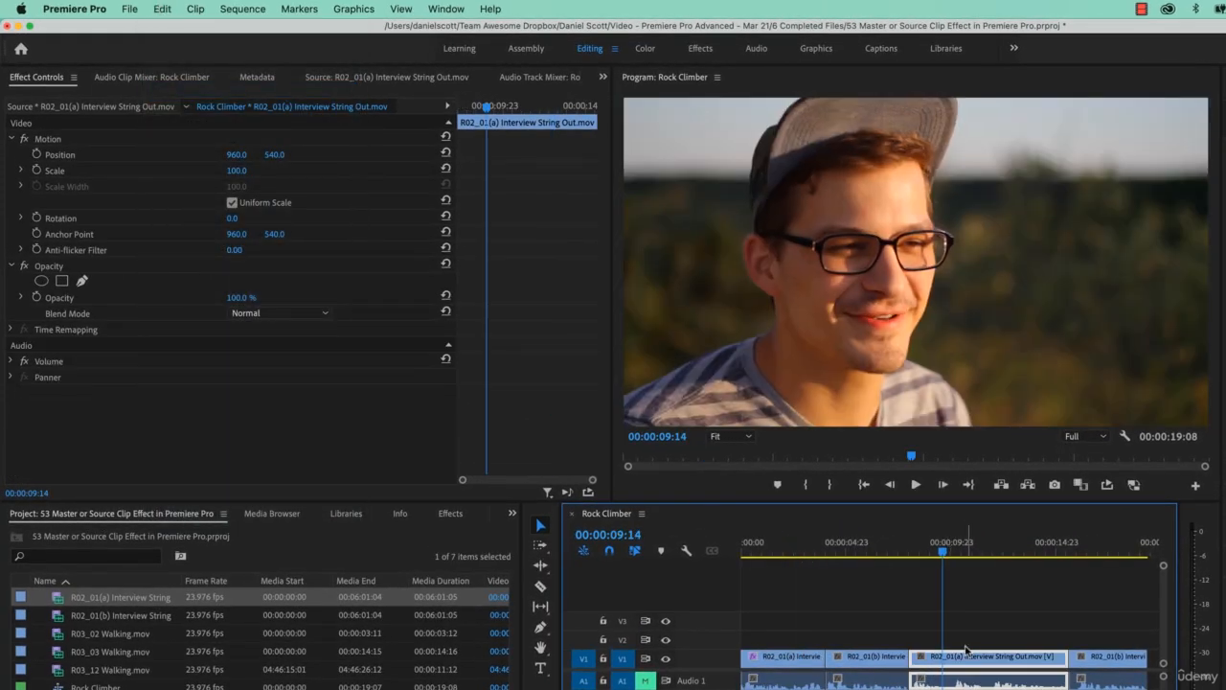
left_click(172, 9)
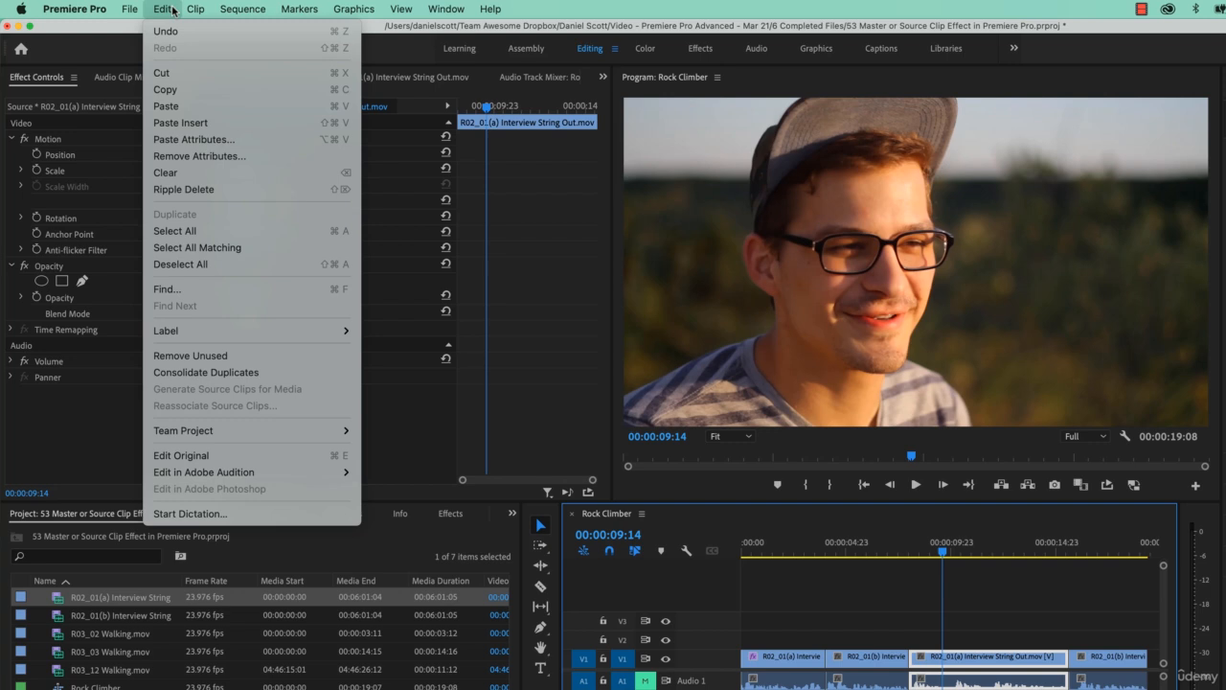
left_click(194, 139)
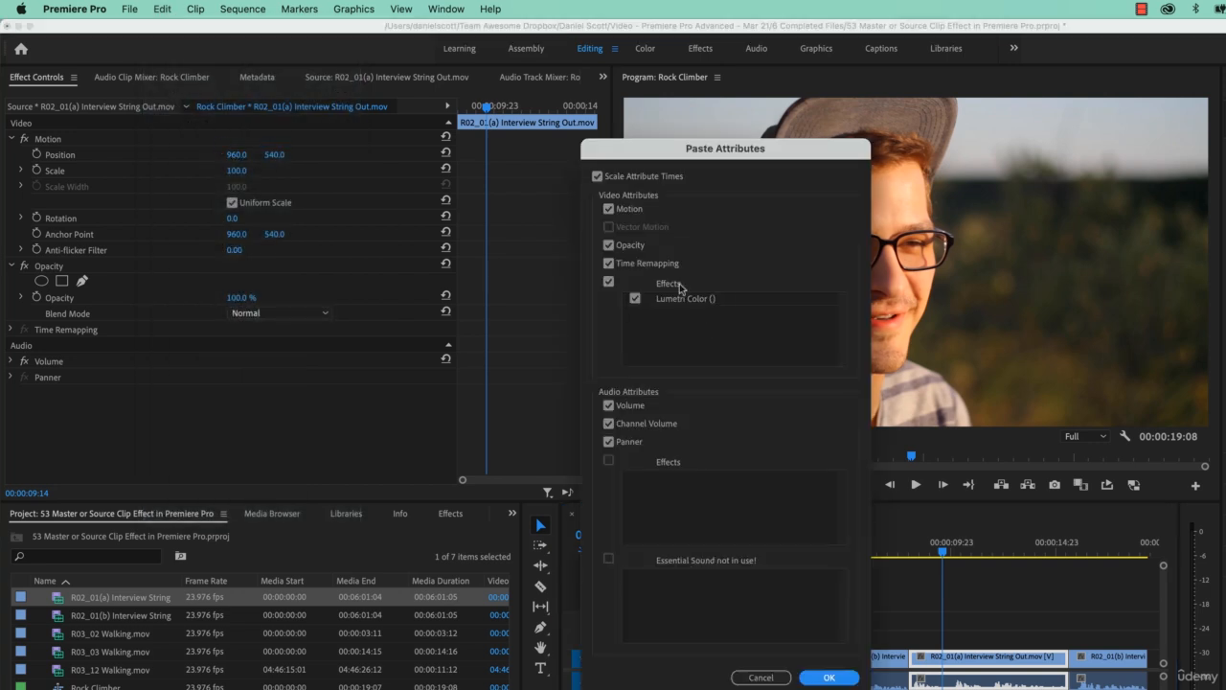
left_click(608, 209)
left_click(608, 245)
left_click(608, 263)
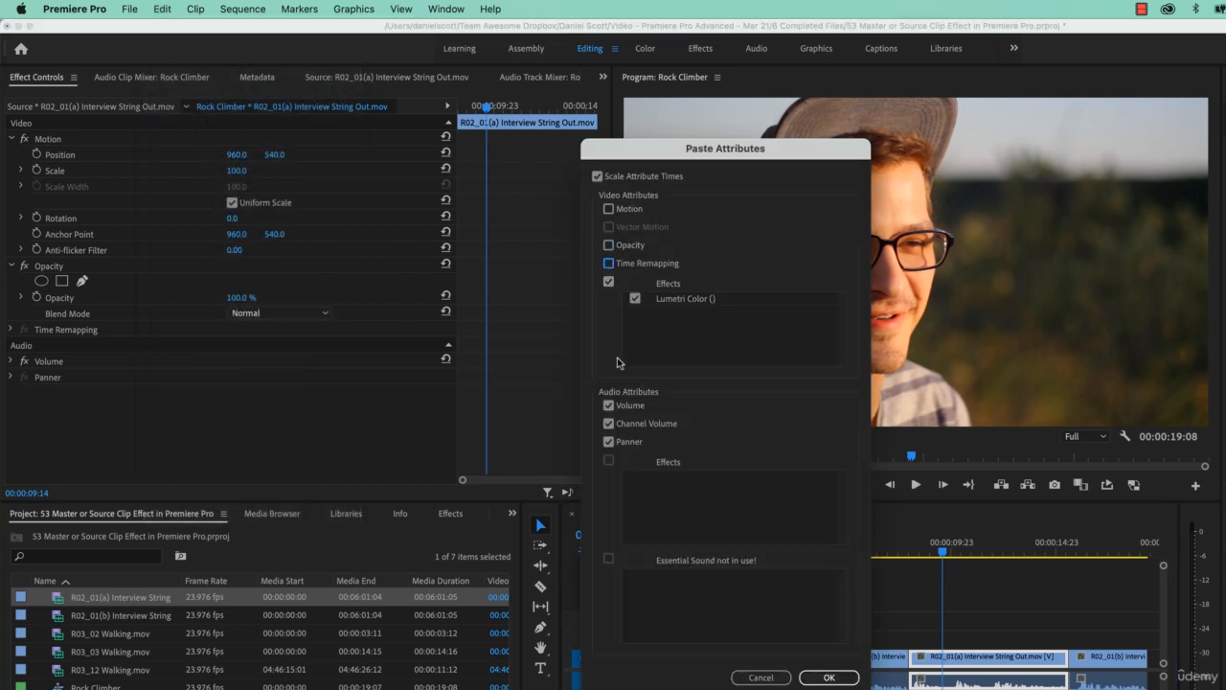
left_click(608, 405)
left_click(608, 424)
left_click(609, 442)
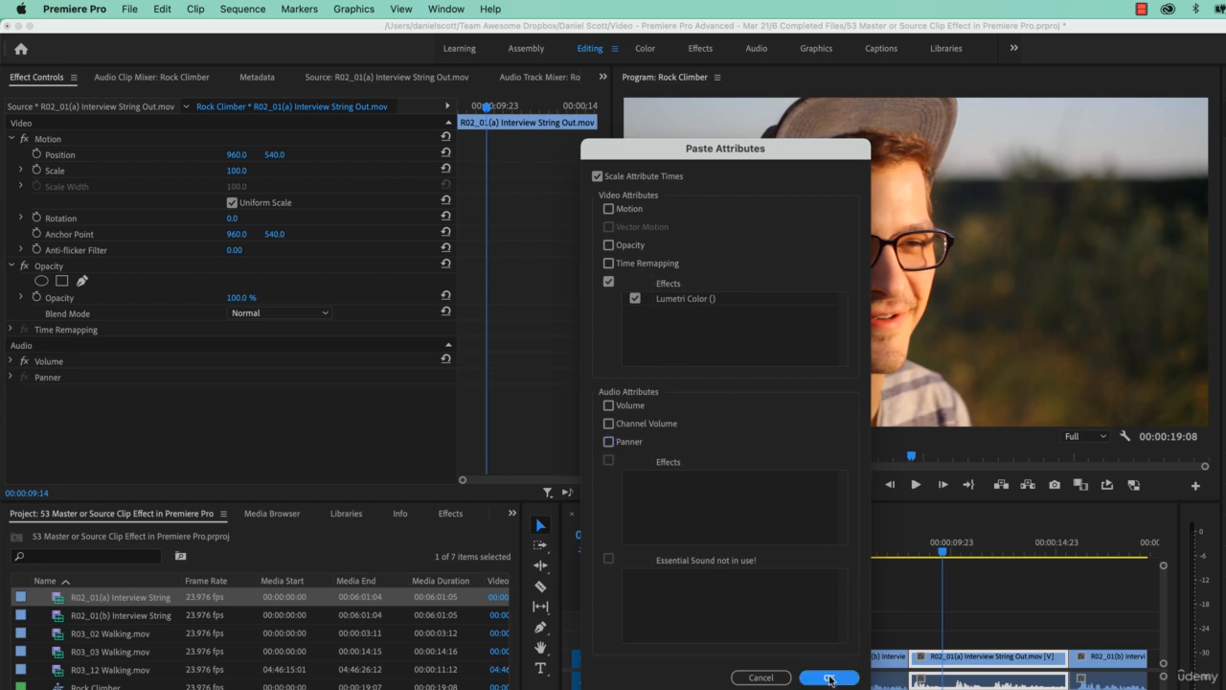
left_click(829, 677)
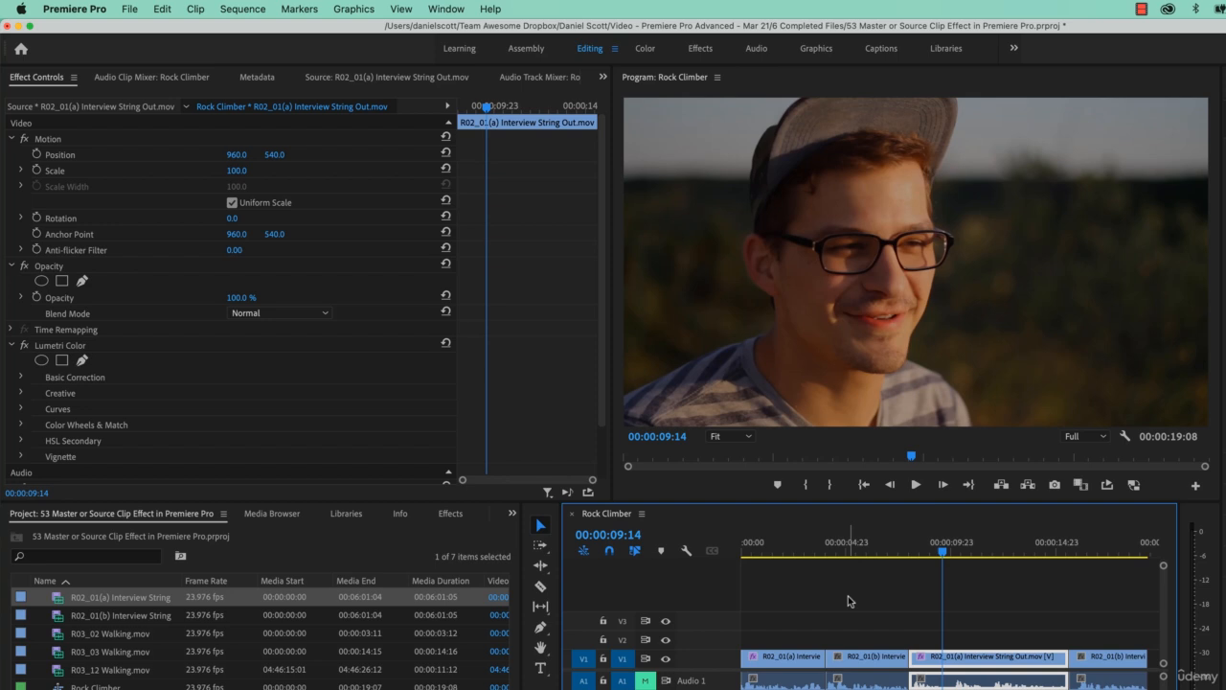
Open the Sting sequence and scrub through it to check the interview clip, then return to Rock Climber.
left_click(782, 552)
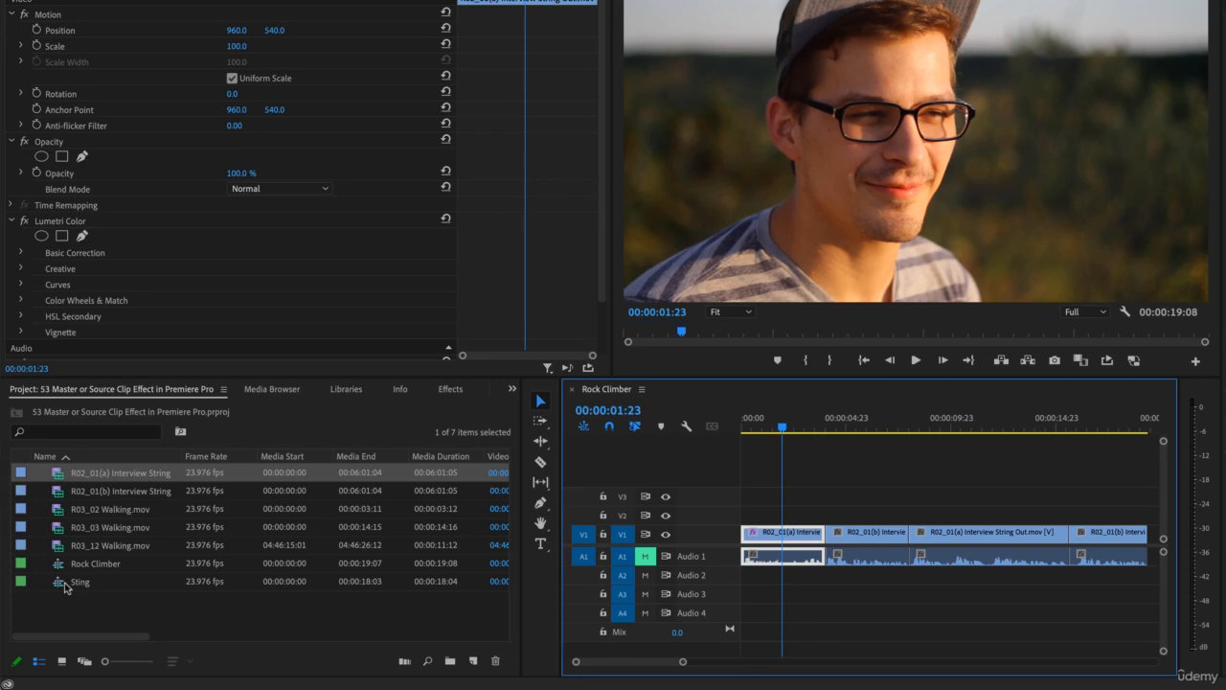
double_click(65, 664)
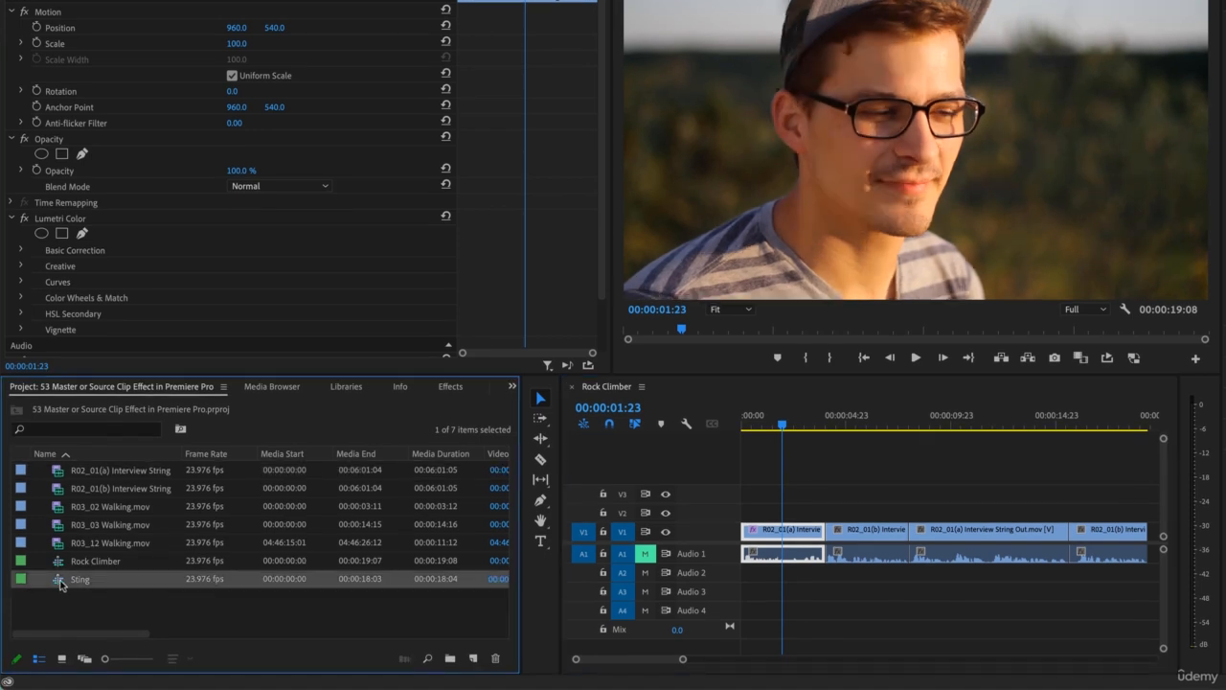
left_click_drag(747, 418, 857, 418)
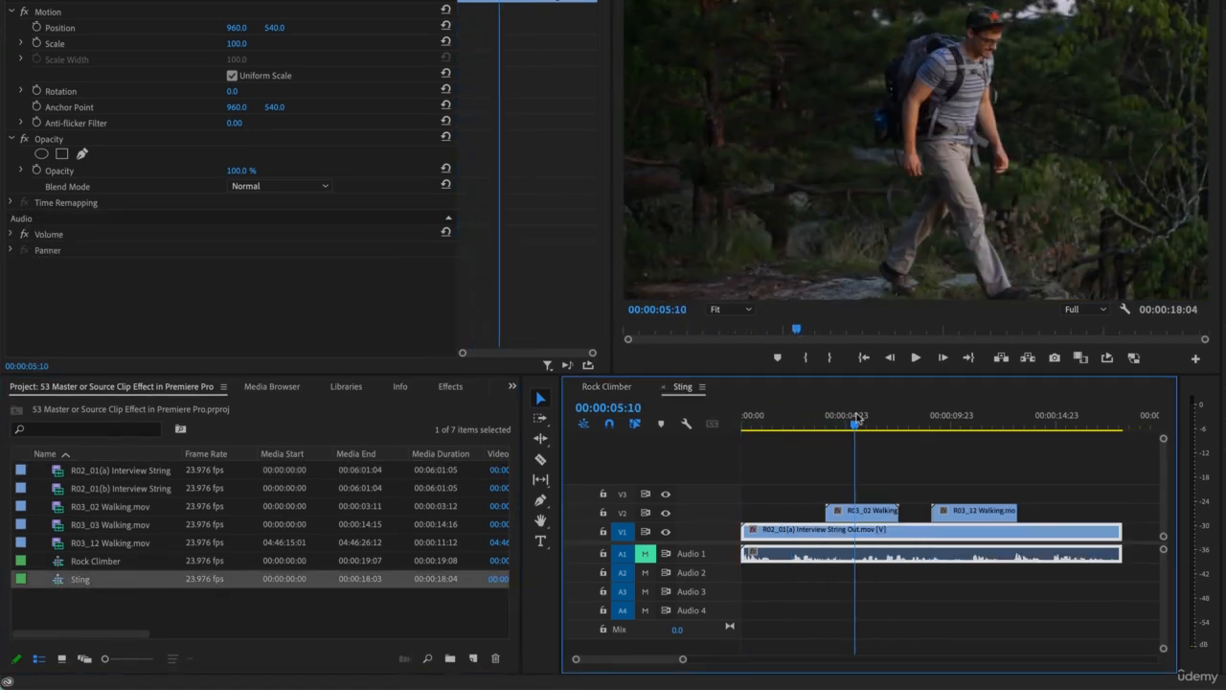
left_click(780, 417)
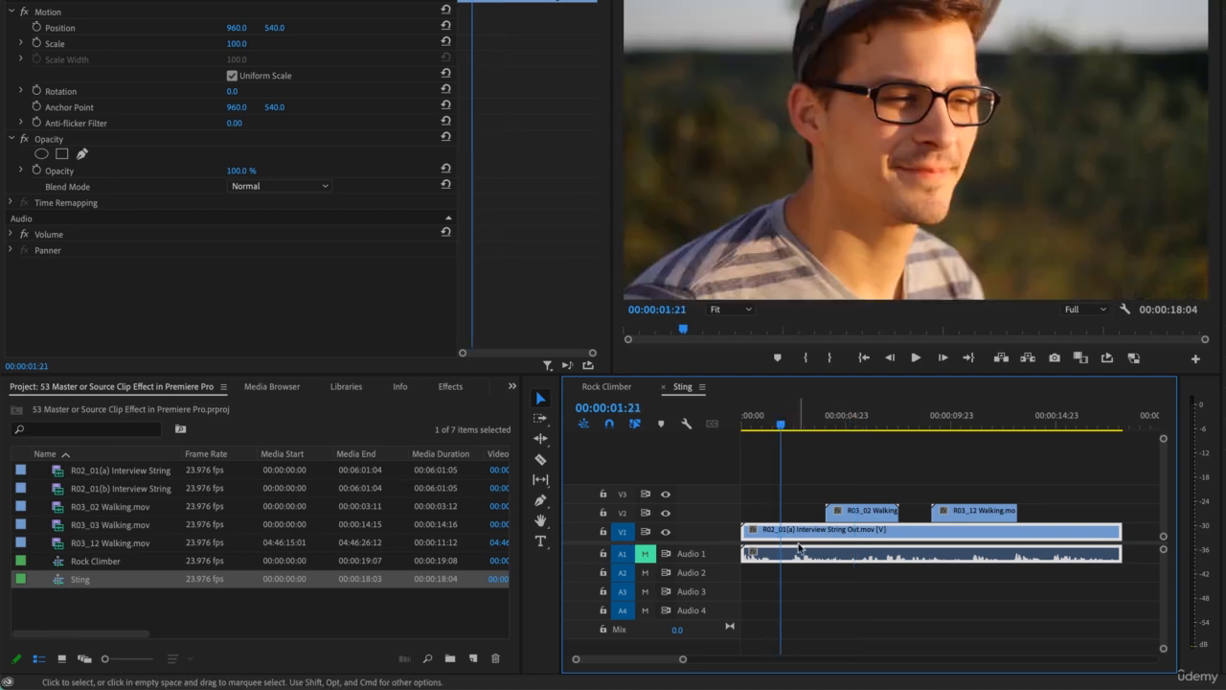
left_click(619, 388)
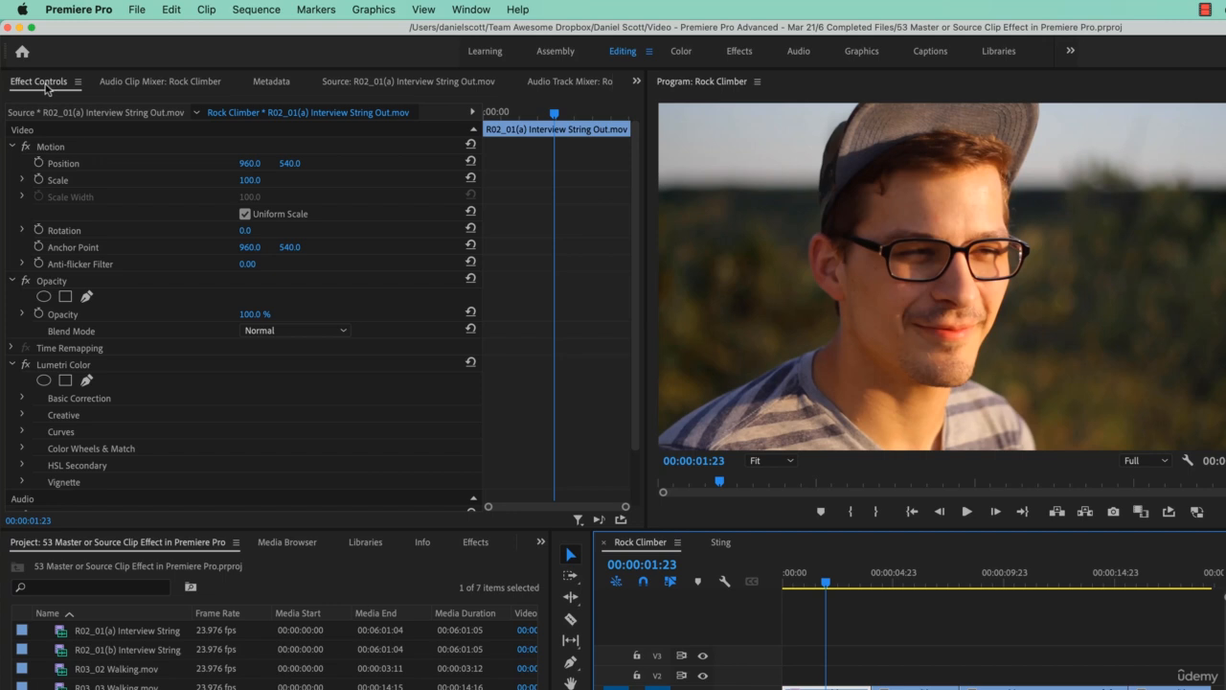
Set the Lumetri Tint of the R02_01(a) source master clip to 100 and scrub through its instances.
left_click(119, 115)
left_click(119, 115)
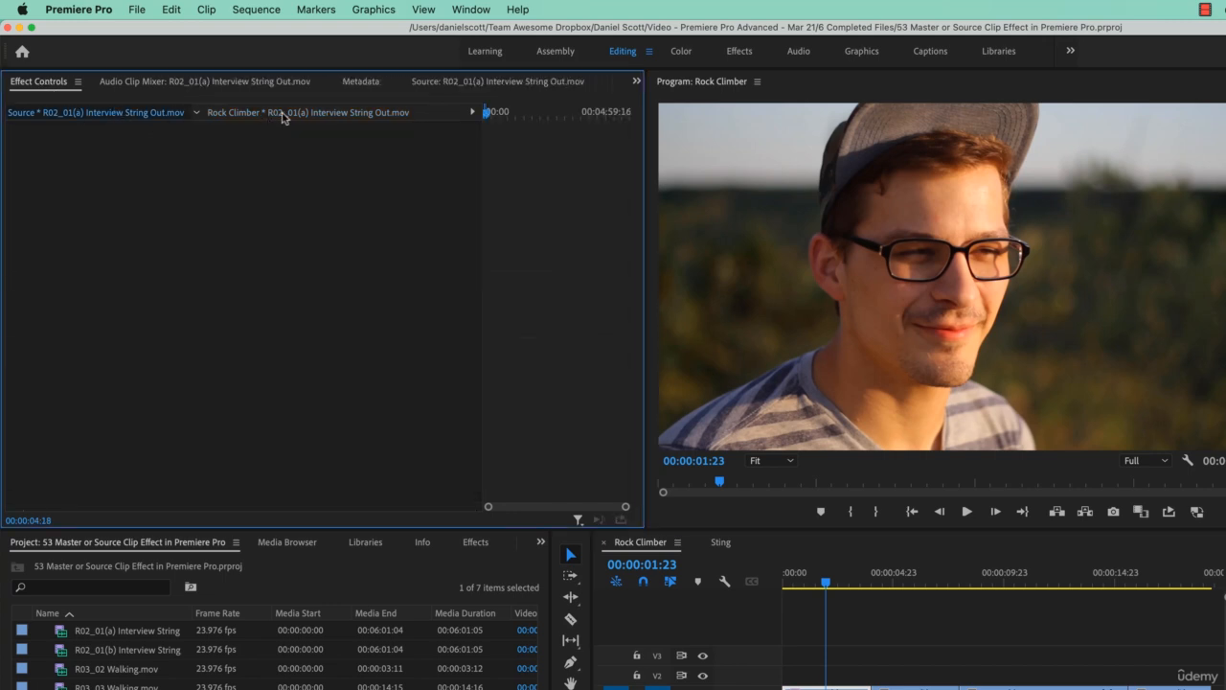
left_click(284, 115)
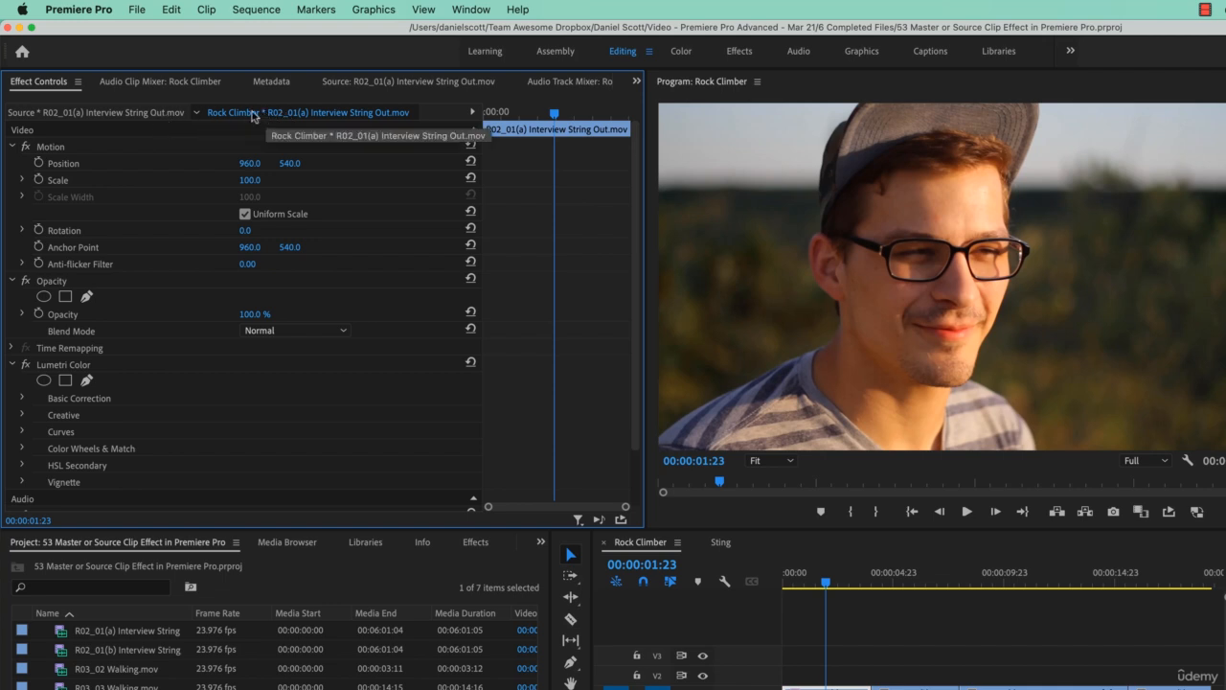
left_click(131, 114)
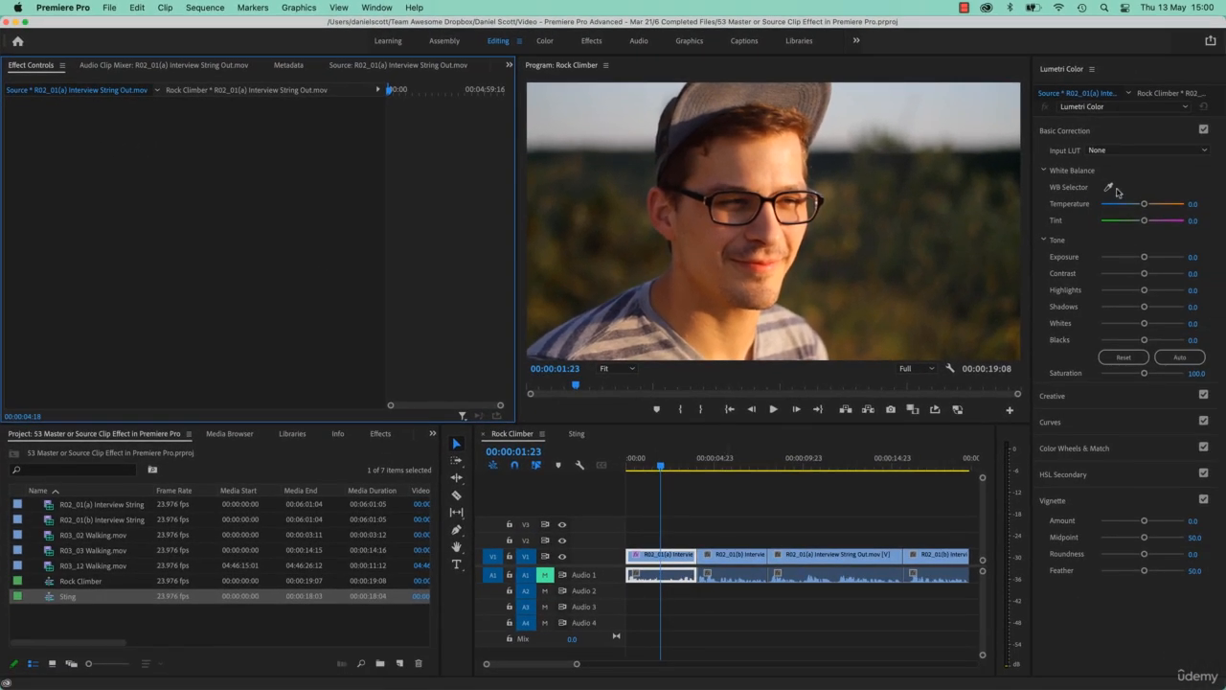
left_click_drag(1143, 220, 1216, 225)
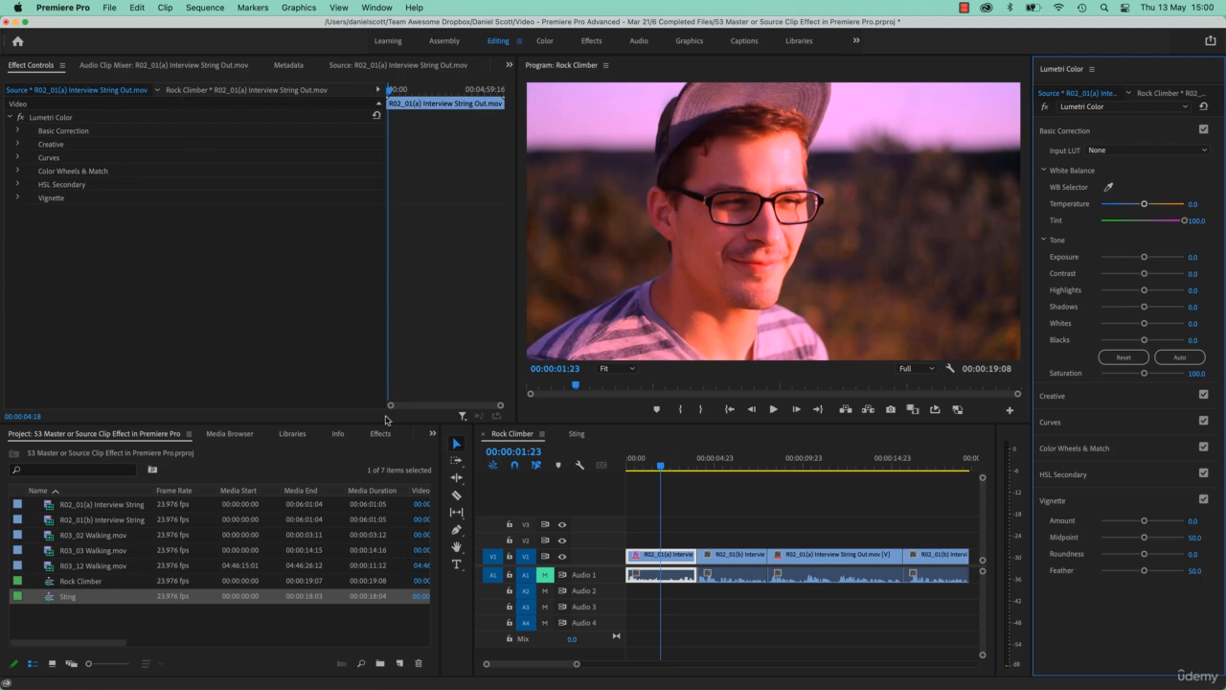
left_click(728, 458)
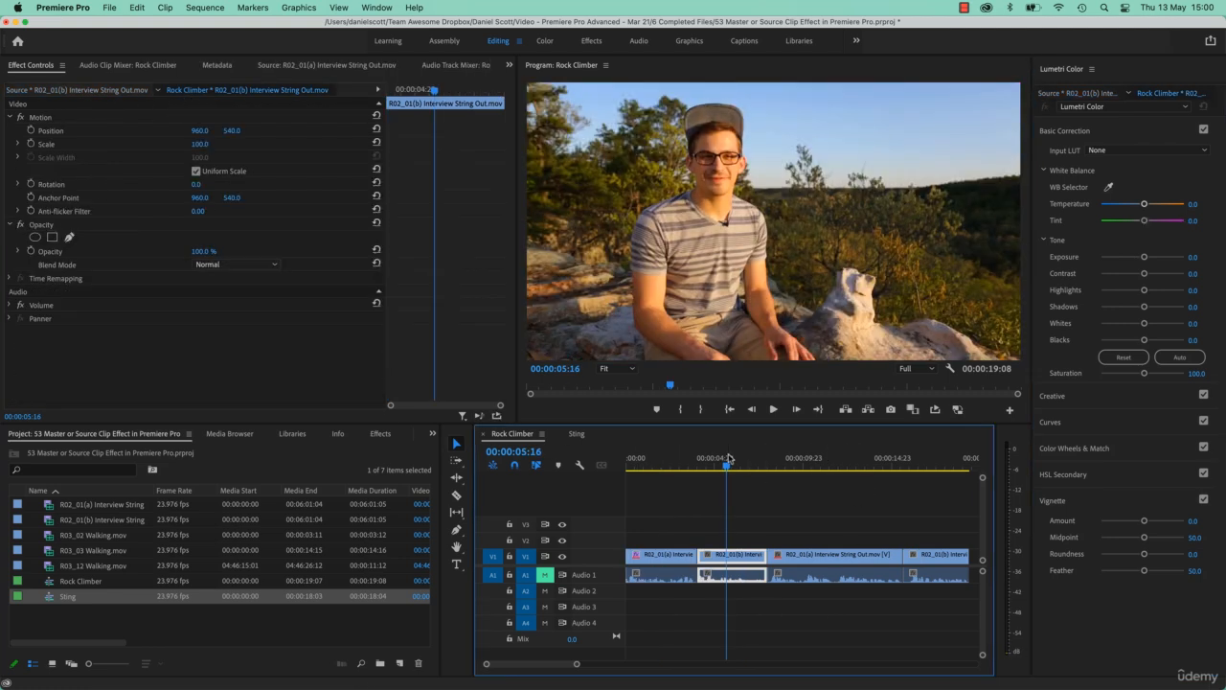
left_click_drag(730, 461, 819, 465)
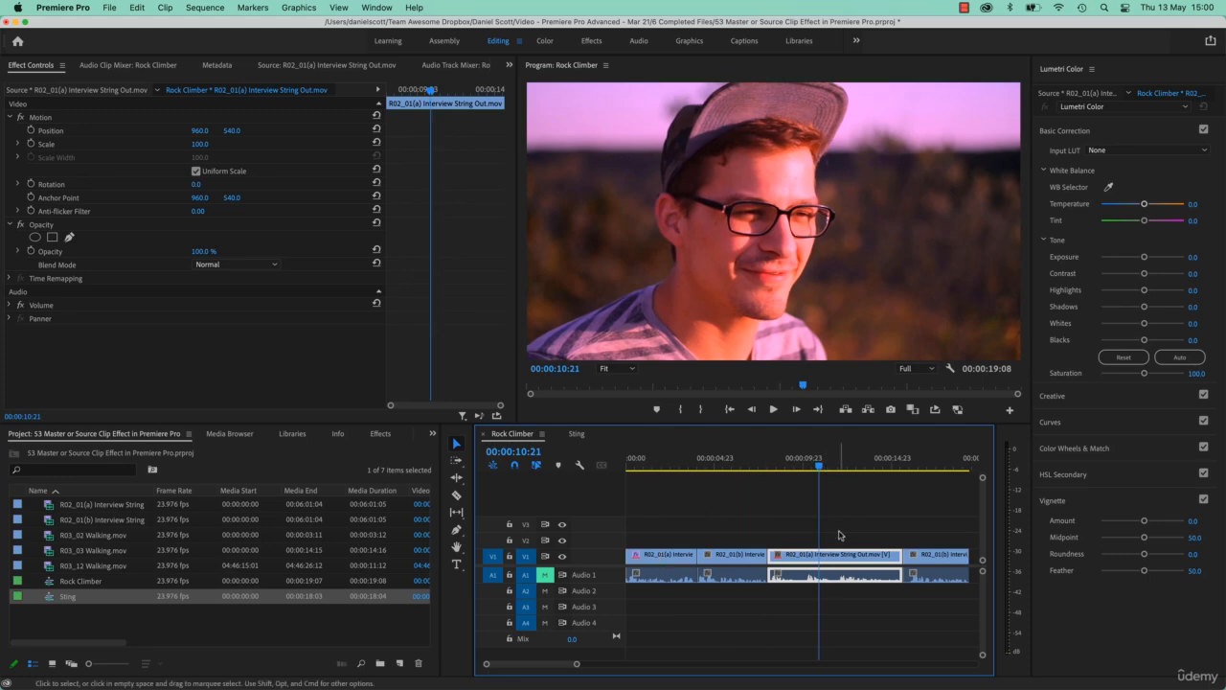
Switch to the Sting sequence, scrub near its start and select the interview clip.
left_click(580, 436)
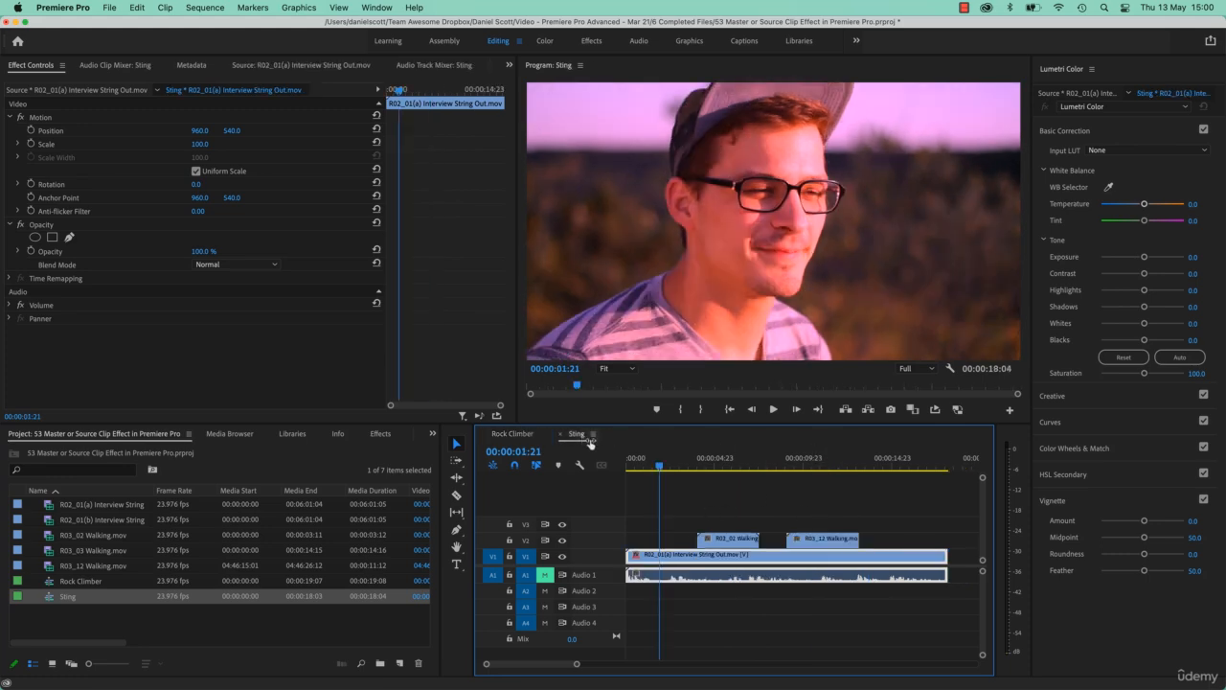
left_click_drag(703, 463, 655, 479)
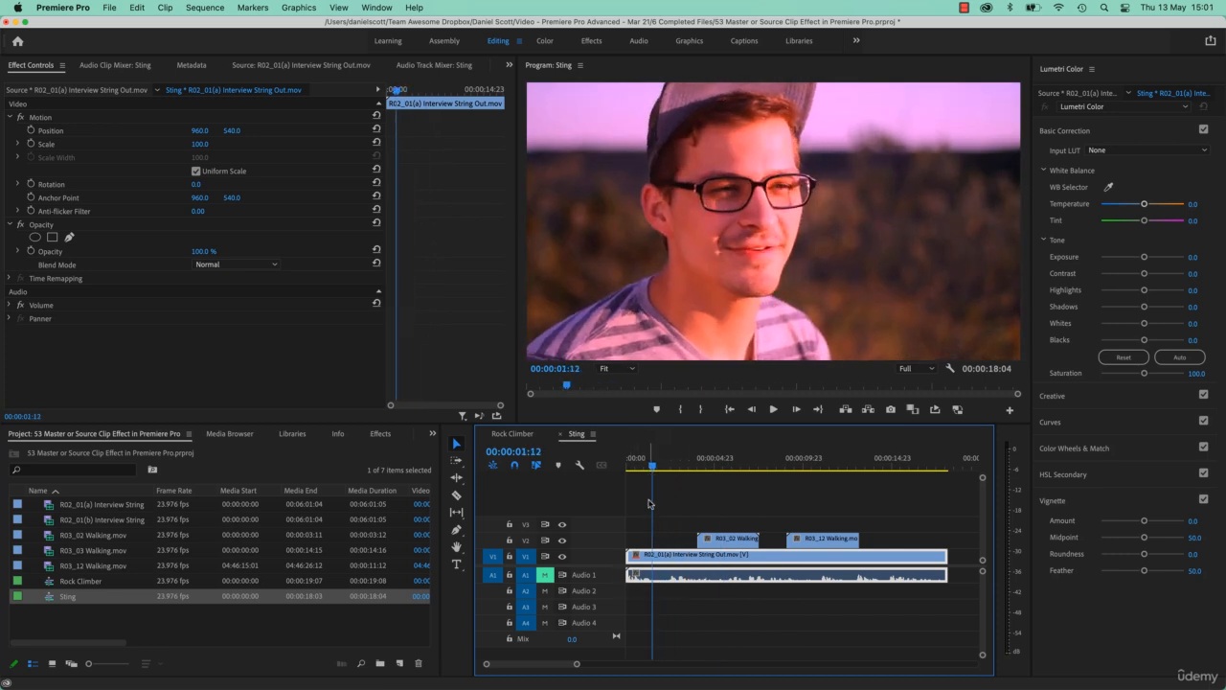
left_click(702, 508)
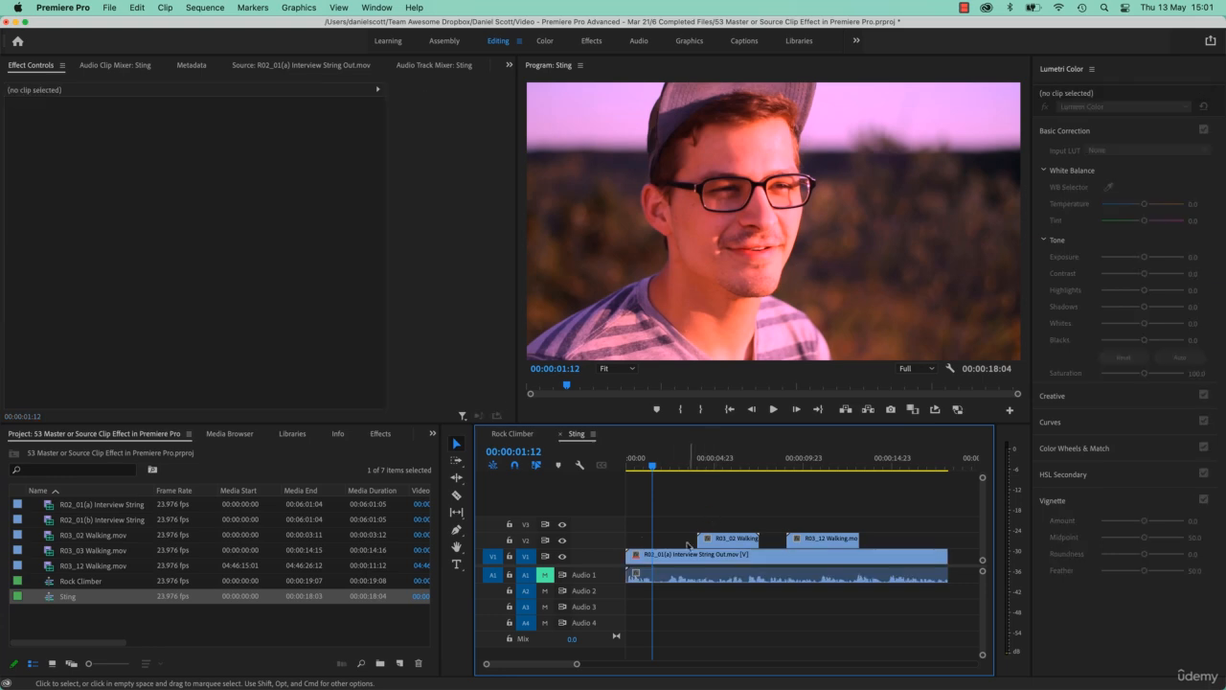
left_click(685, 562)
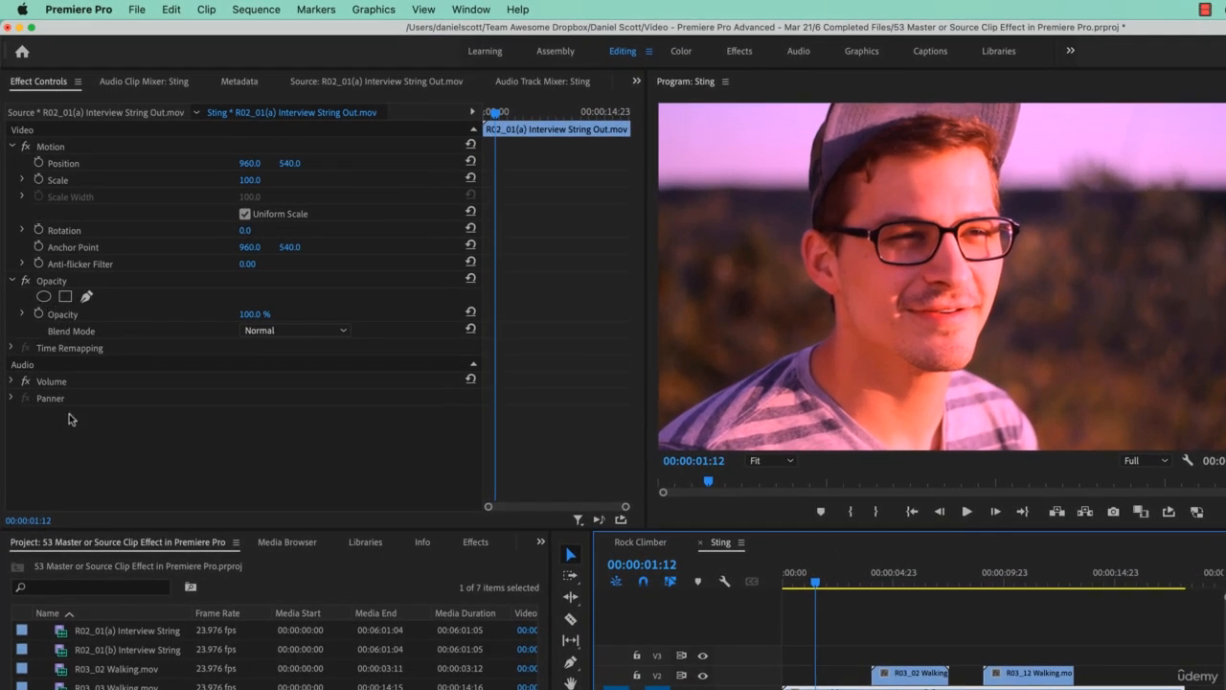
Collapse the clip's Motion and Opacity effects and view the source master clip's effects instead.
left_click(12, 146)
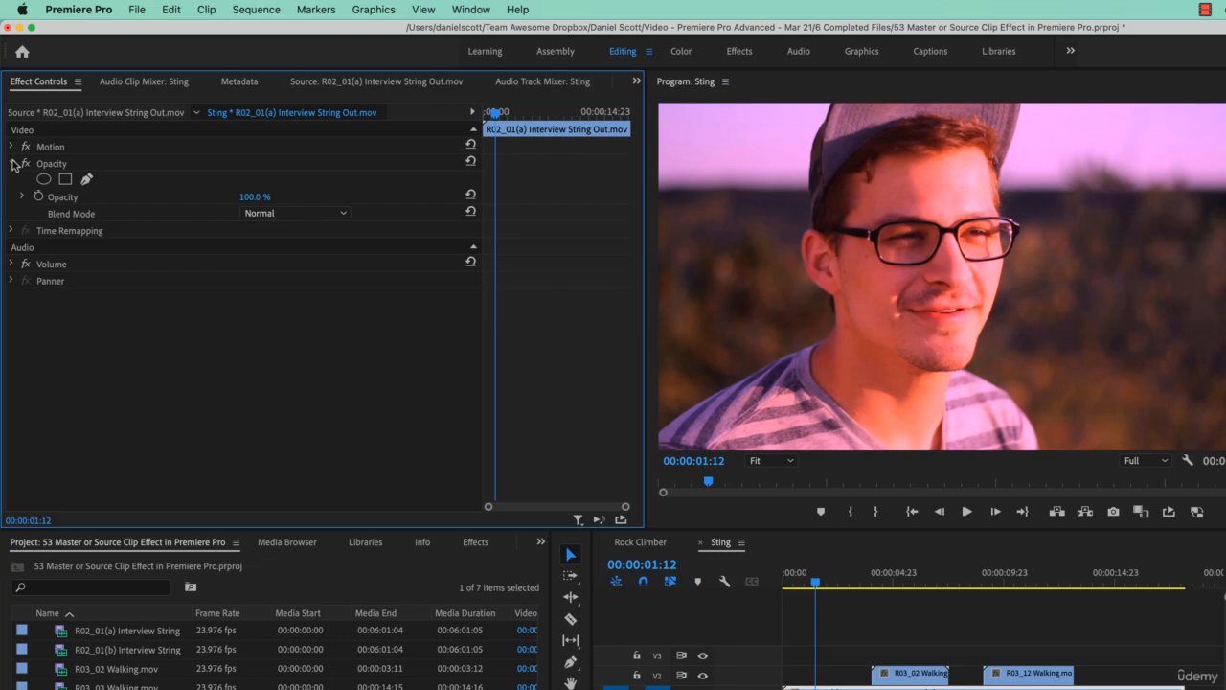
left_click(13, 163)
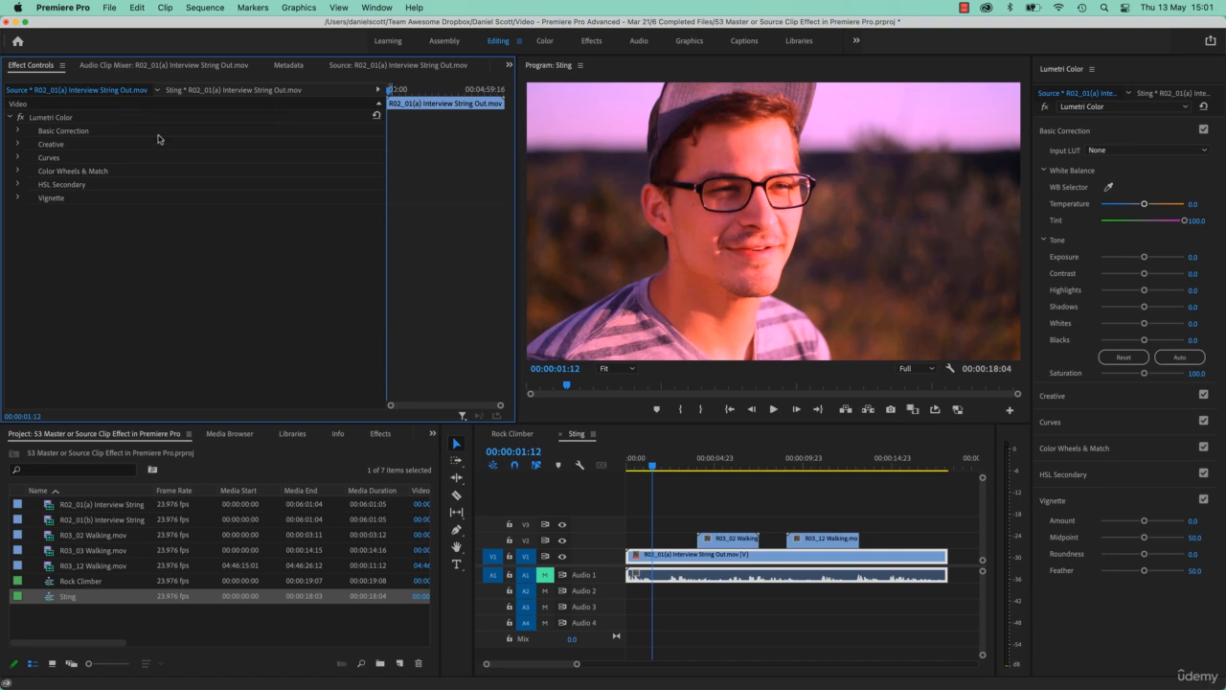
left_click(657, 538)
left_click(84, 90)
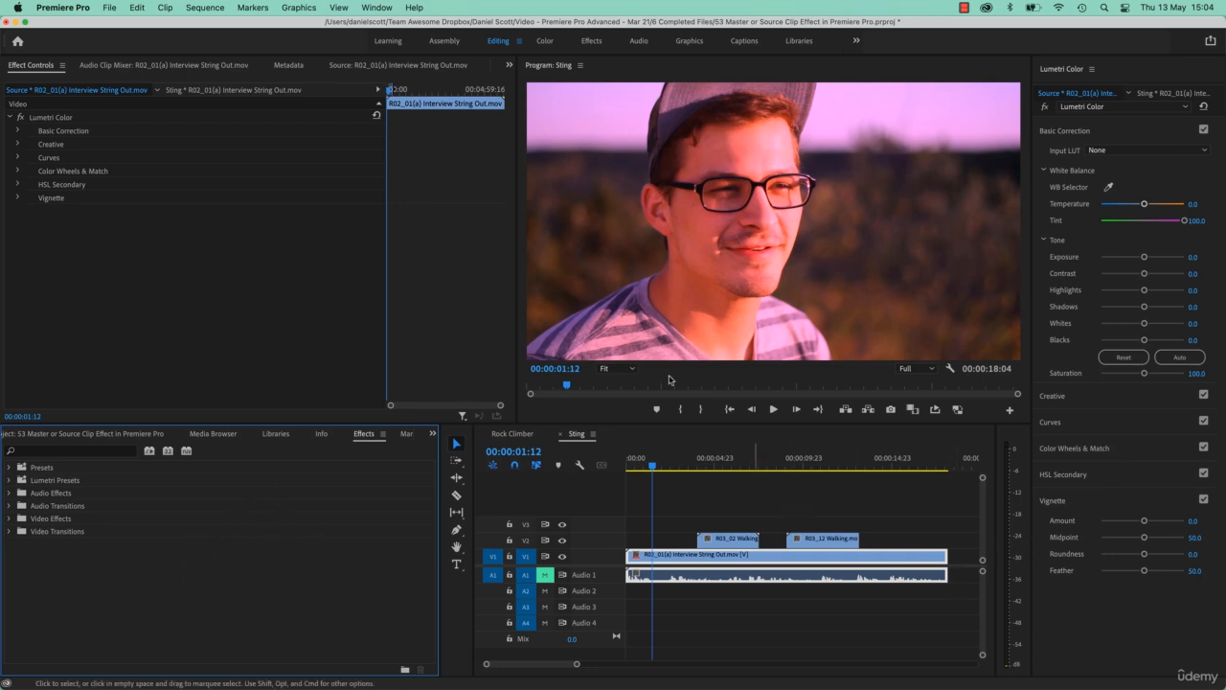
Apply Lighting Effects from Video Effects > Adjust to the source master clip's effect controls, then undo it.
left_click(70, 93)
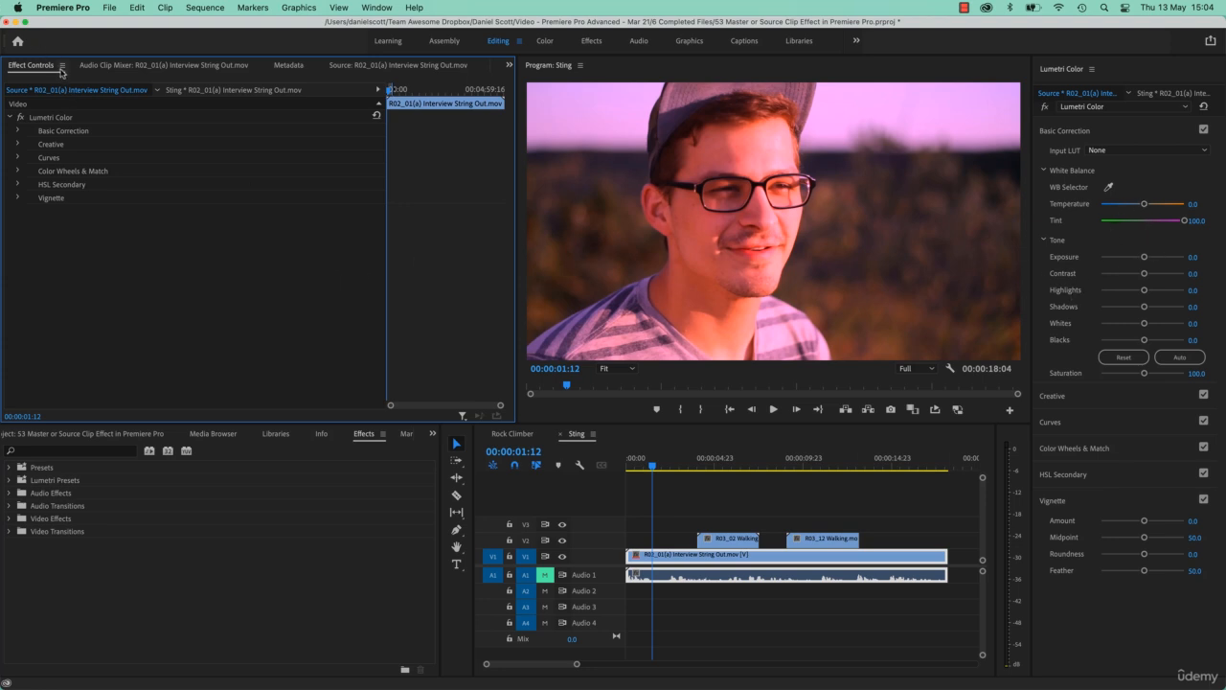
left_click(370, 441)
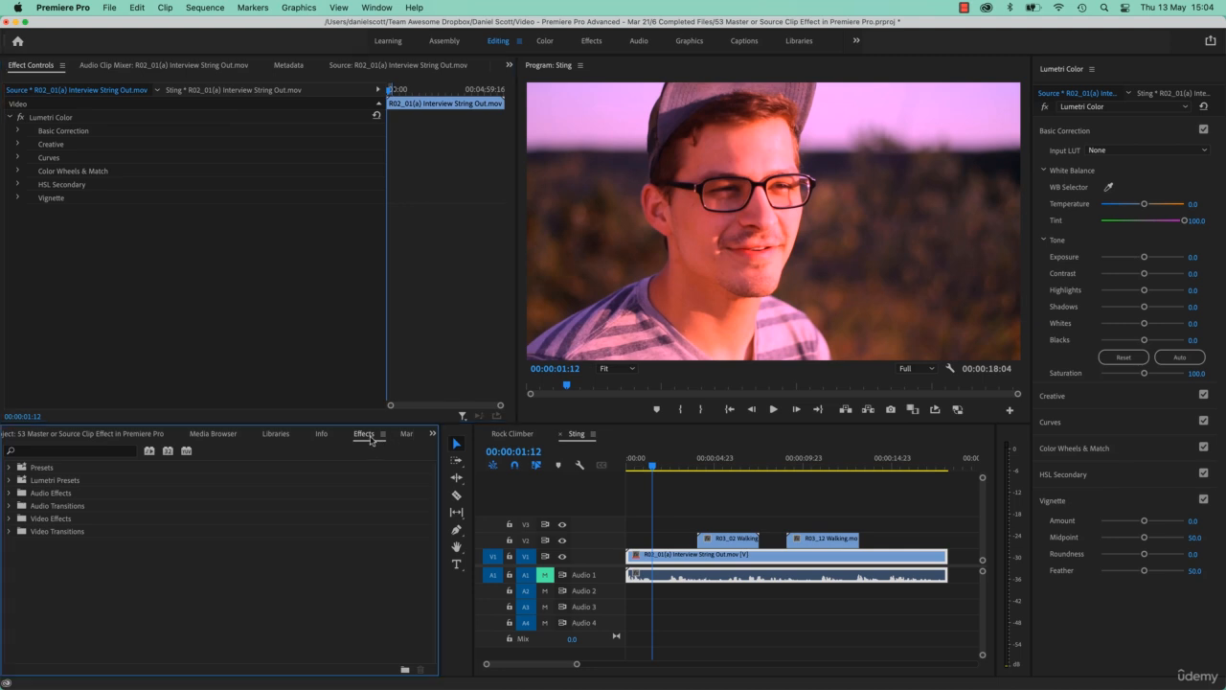
left_click(9, 518)
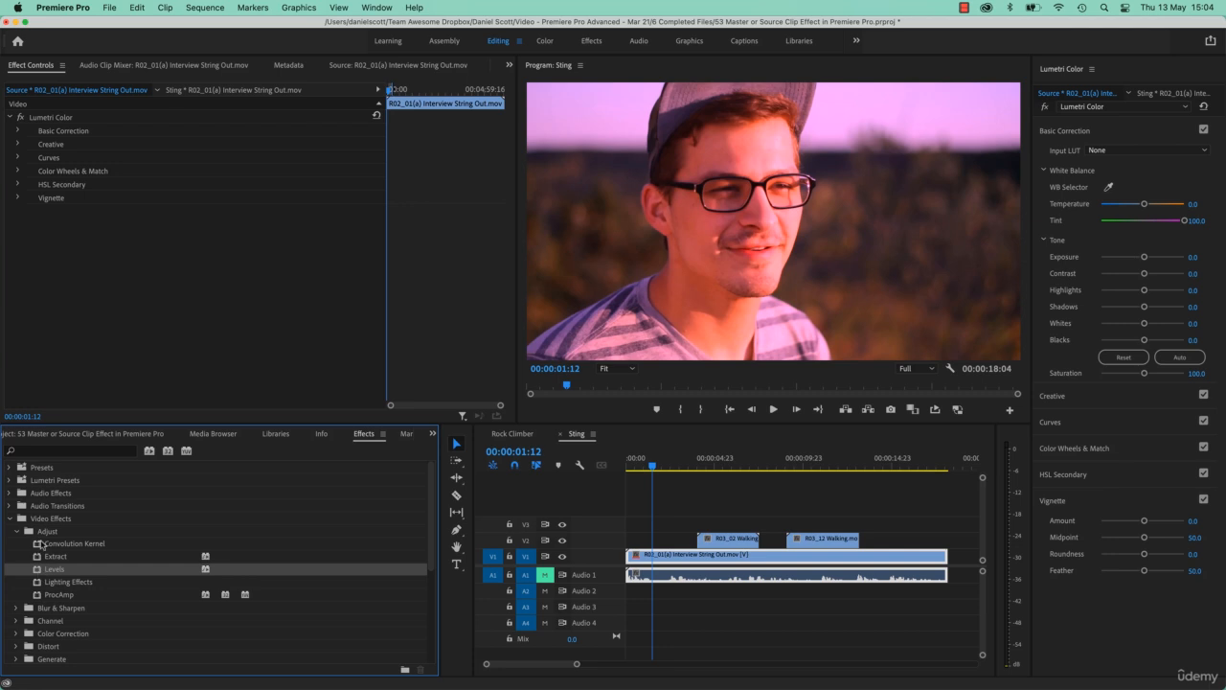
left_click(39, 581)
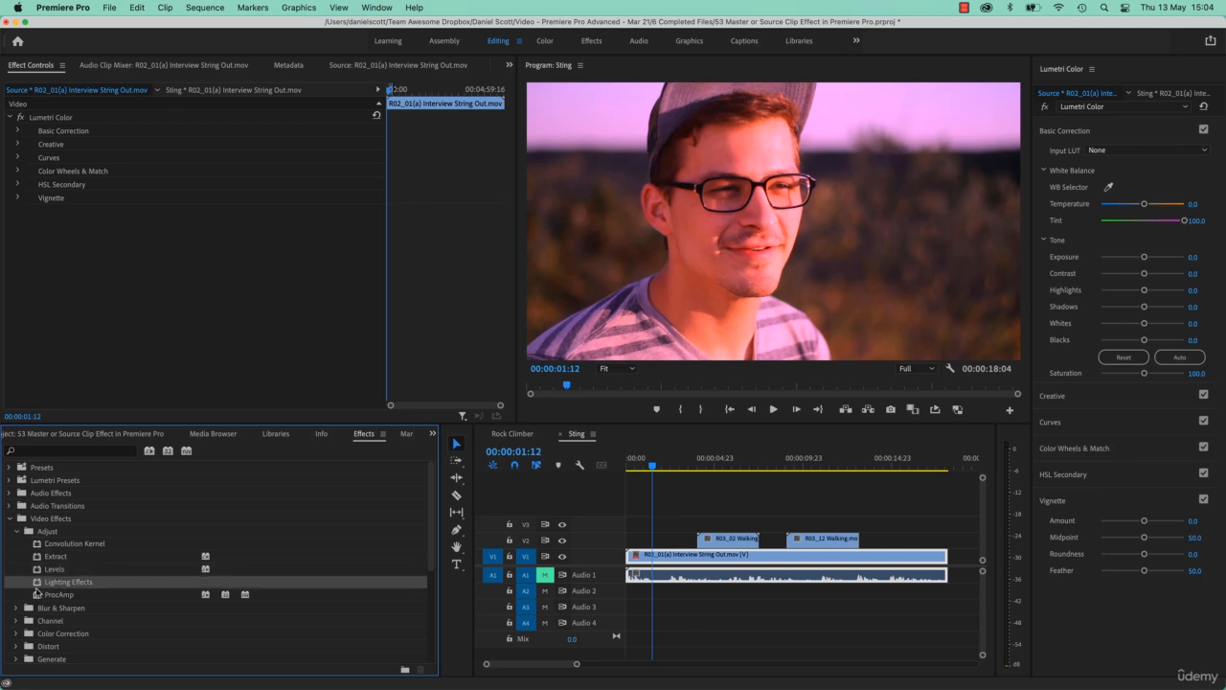
left_click_drag(40, 581, 131, 244)
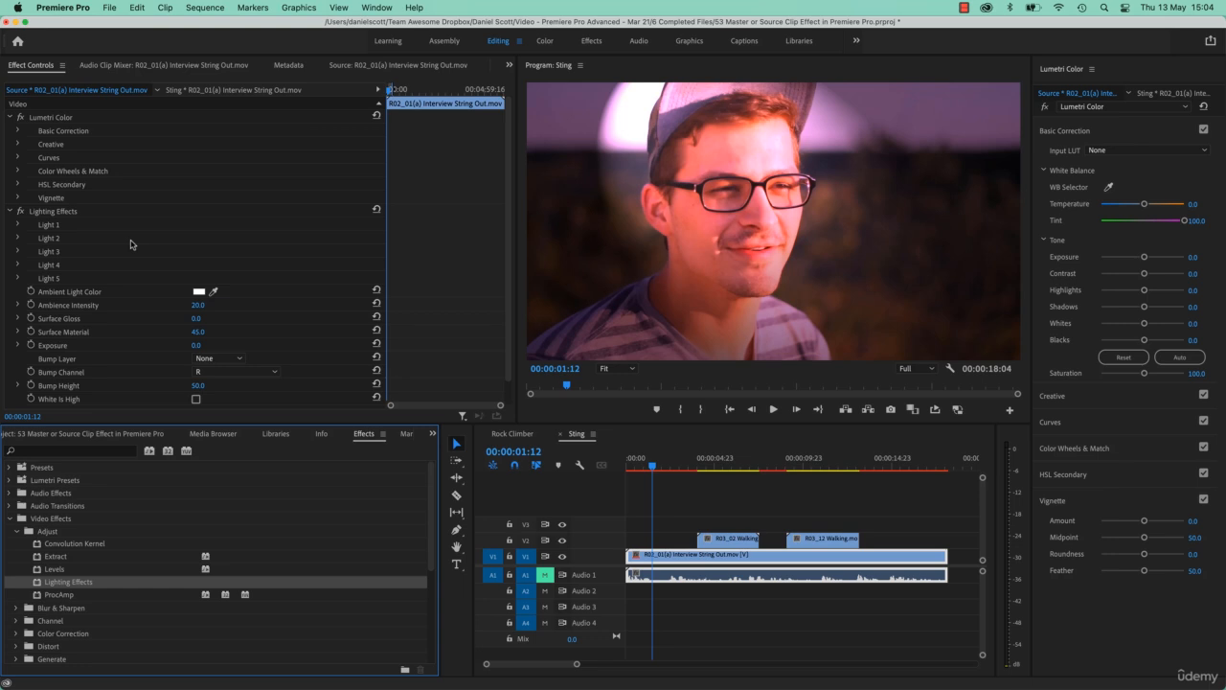
key("super+z")
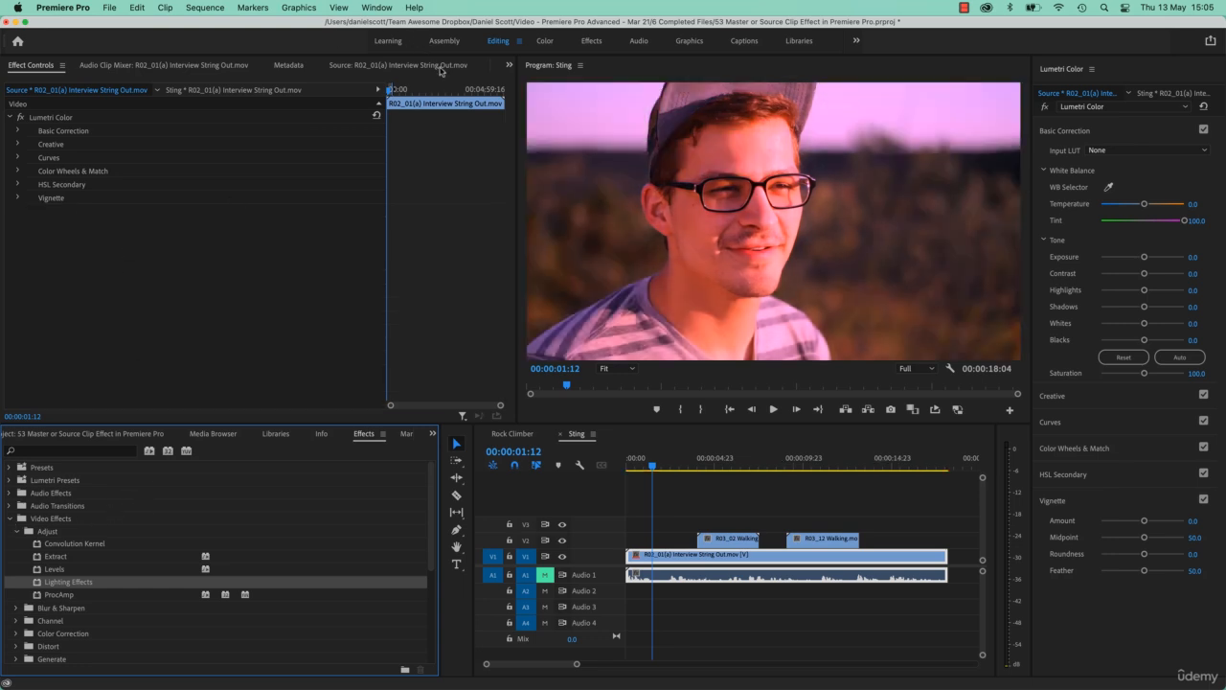
Open the Source monitor and apply Lighting Effects to the R02_01(a) master clip there.
left_click(510, 66)
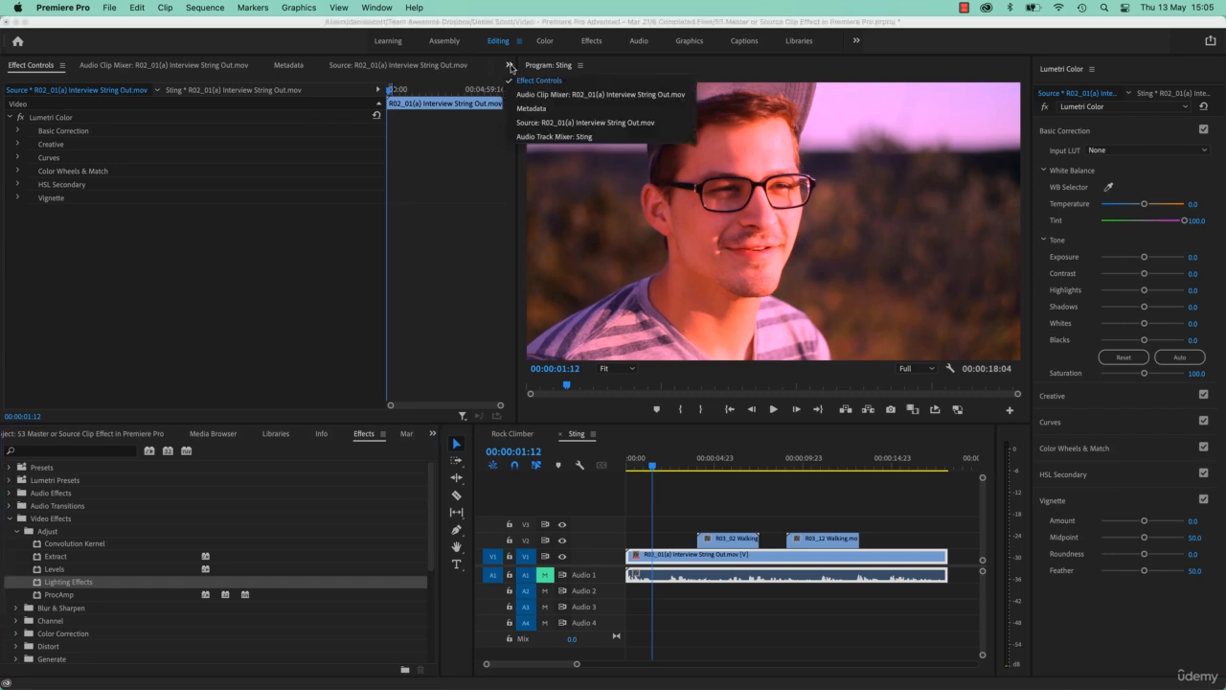
left_click(525, 127)
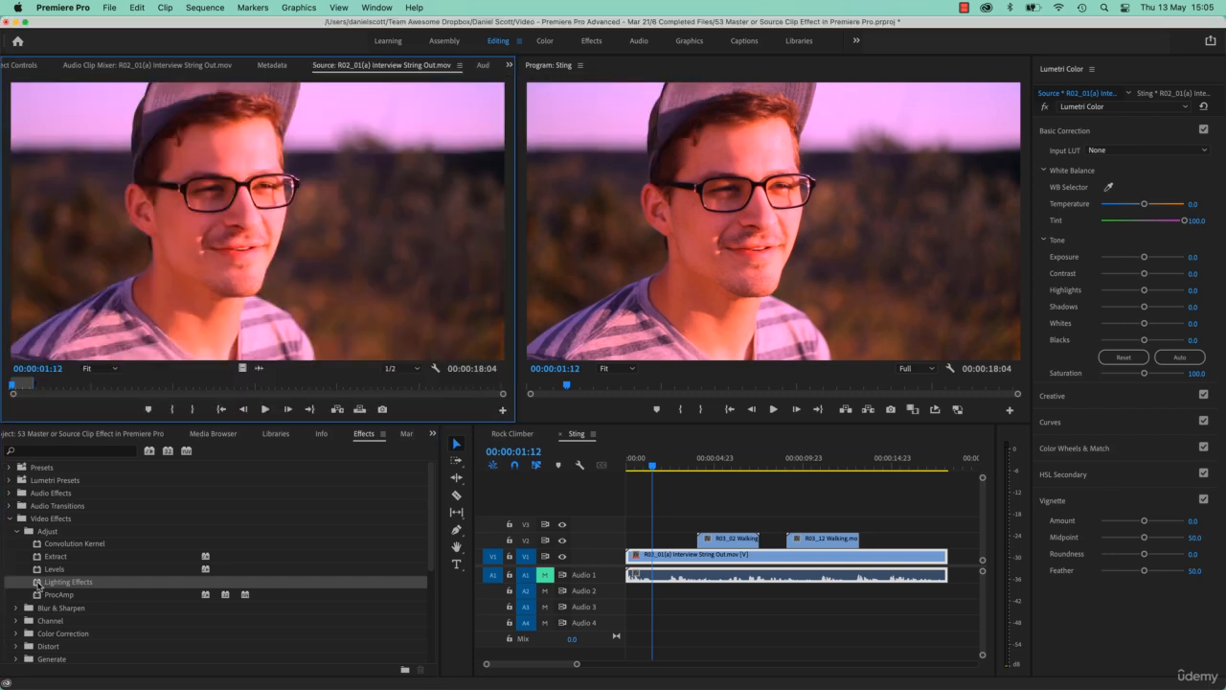
left_click(39, 583)
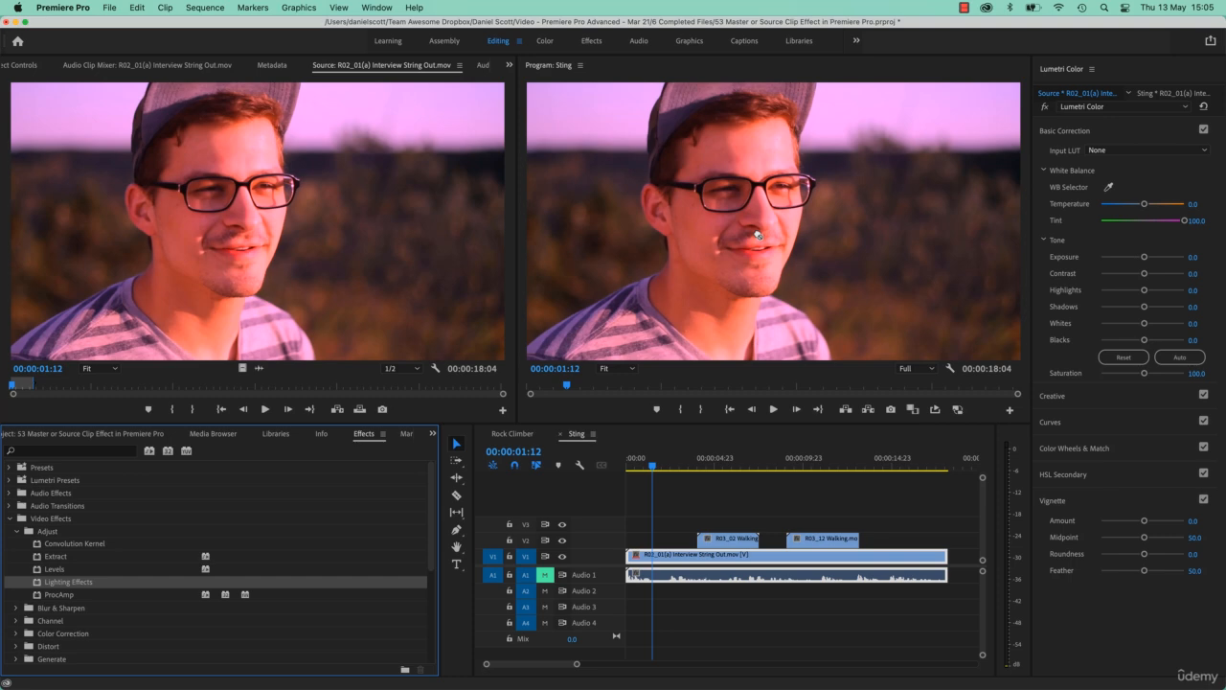
left_click_drag(757, 235, 281, 232)
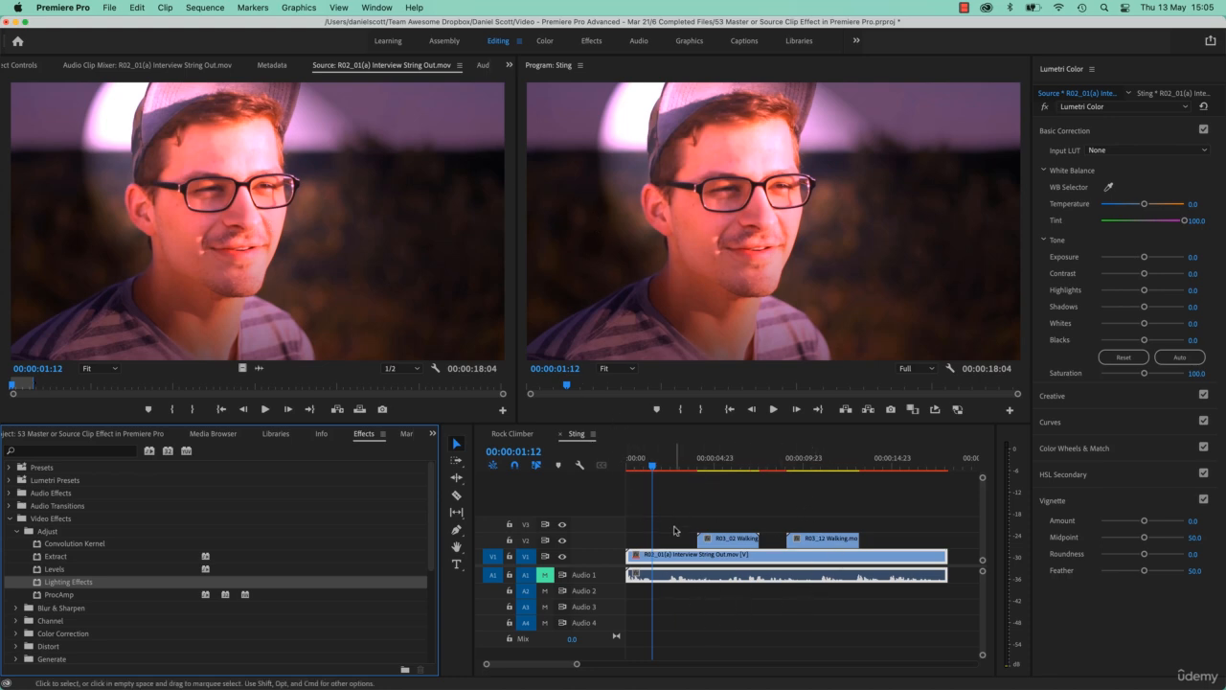
Compare the source master and Sting instance effect controls, then collapse Lighting Effects and Lumetri Color.
left_click(31, 66)
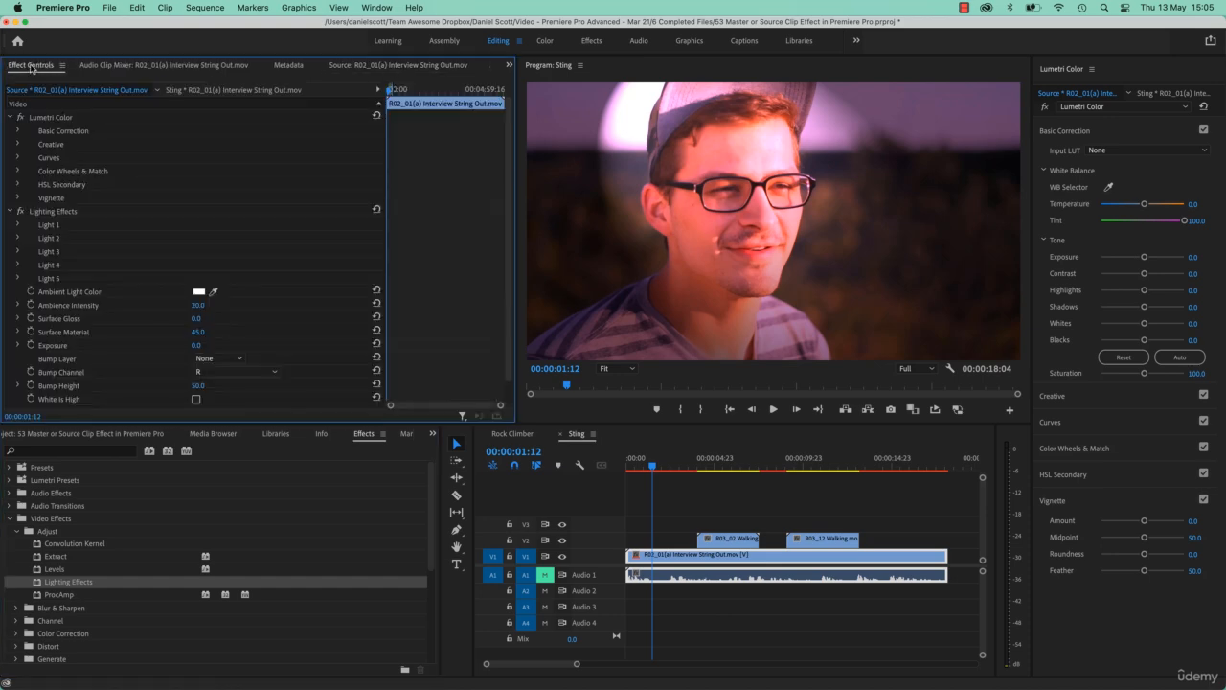
left_click(203, 93)
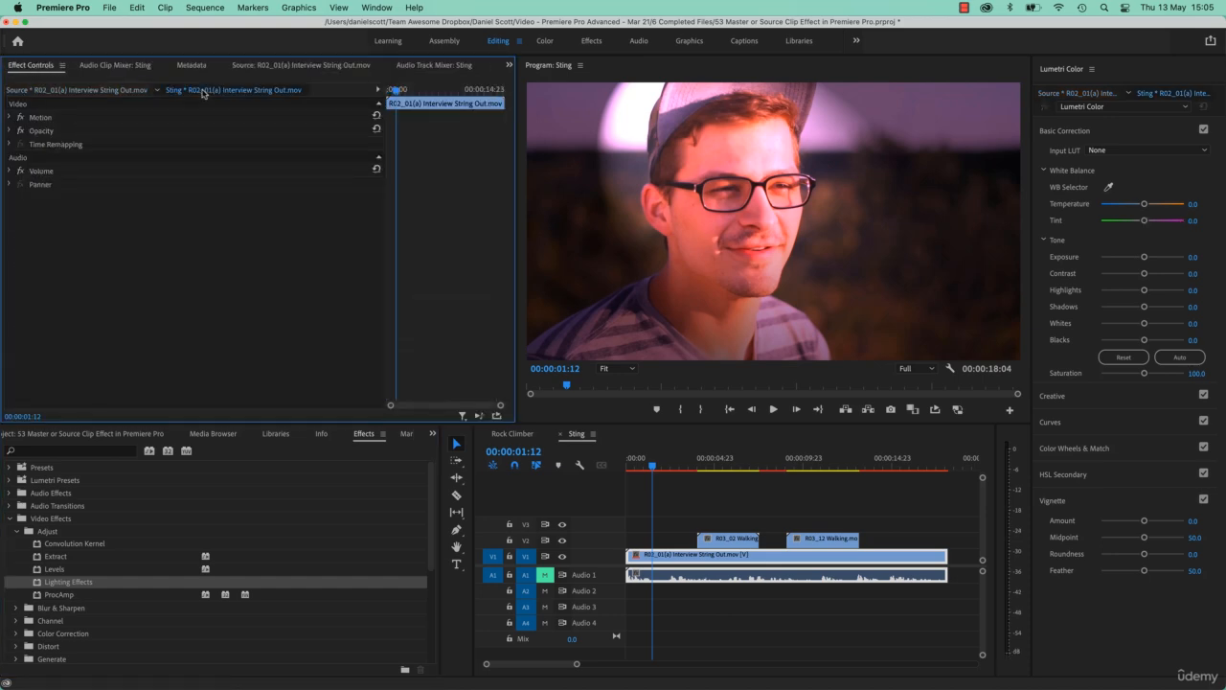
left_click(86, 90)
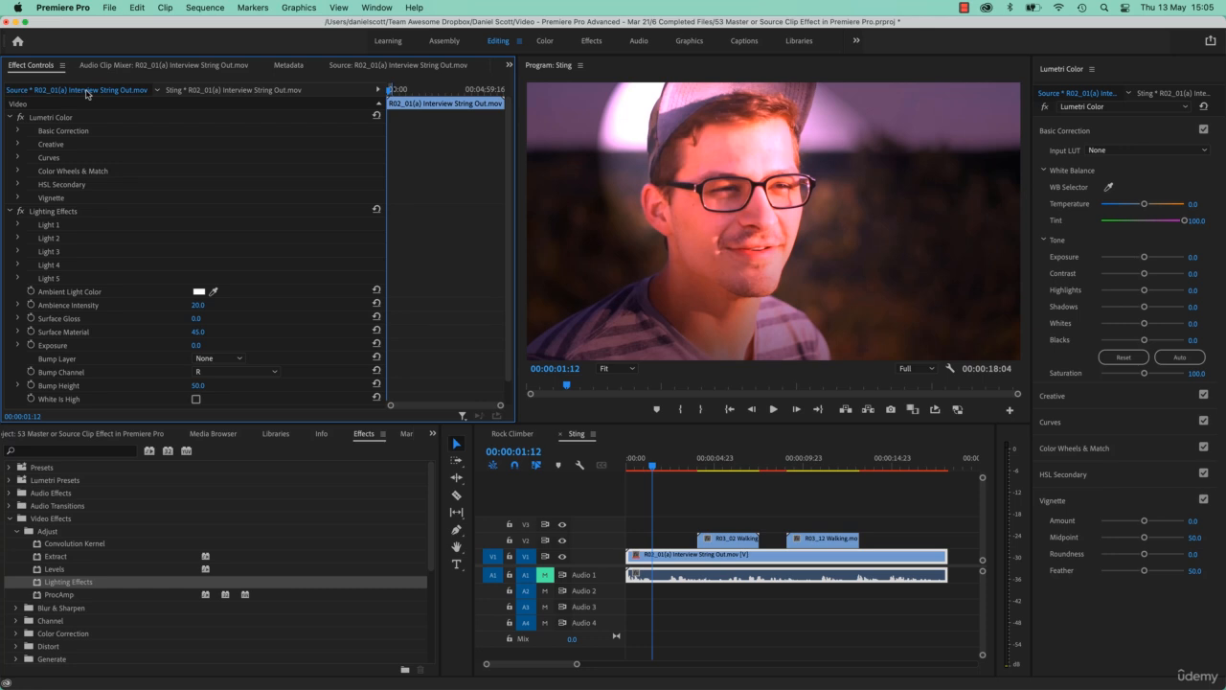
left_click(9, 210)
left_click(10, 116)
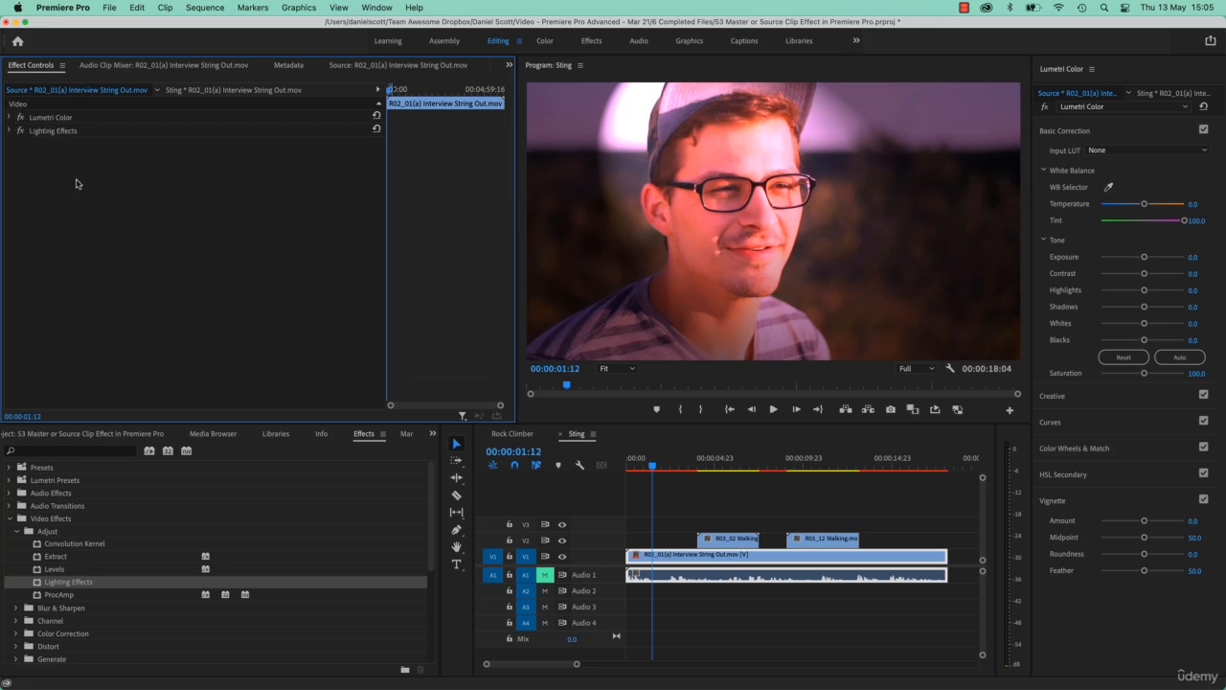